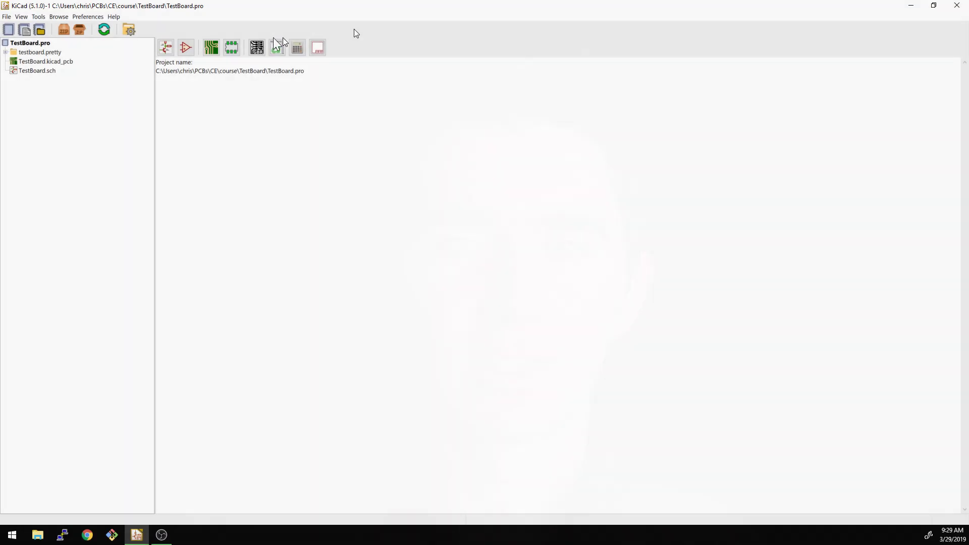
Open NotACamera.pro from NAC_KiCad_Workshop_Files > 3 - Import Footprints from Schematic > NotACamera > hw.
click(6, 16)
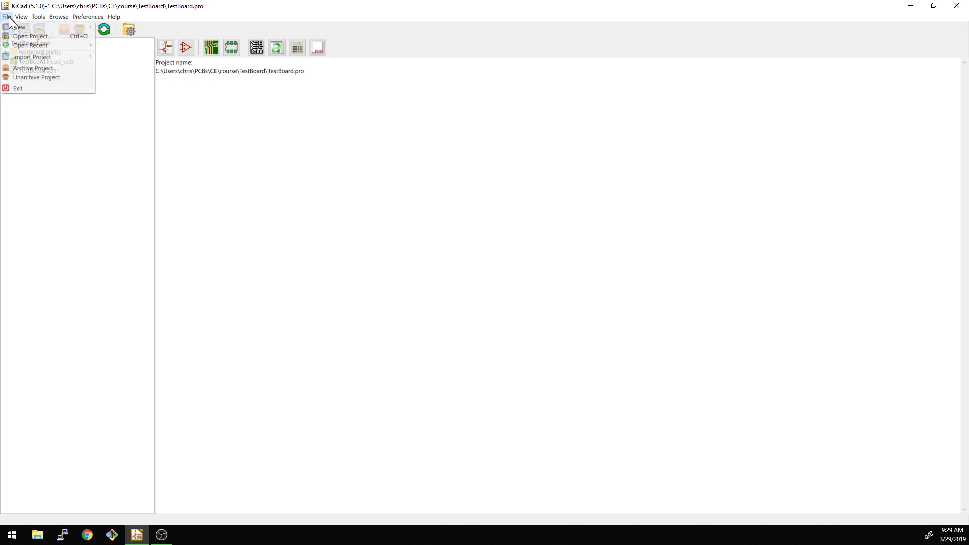
click(22, 33)
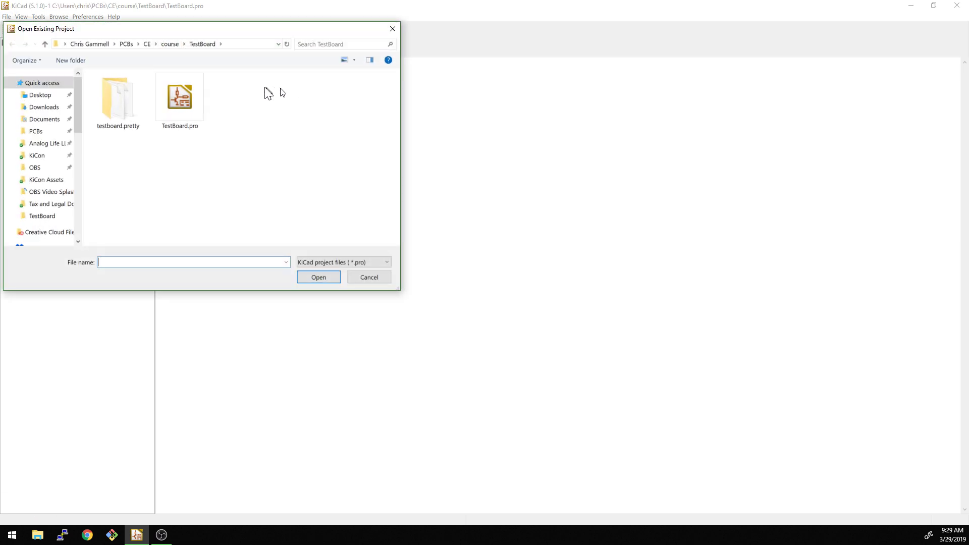
click(146, 45)
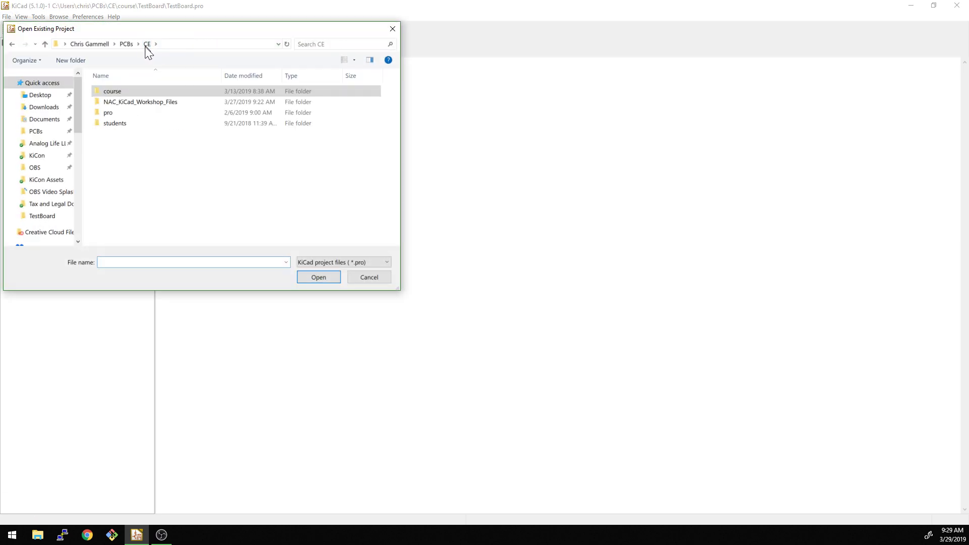
double_click(156, 102)
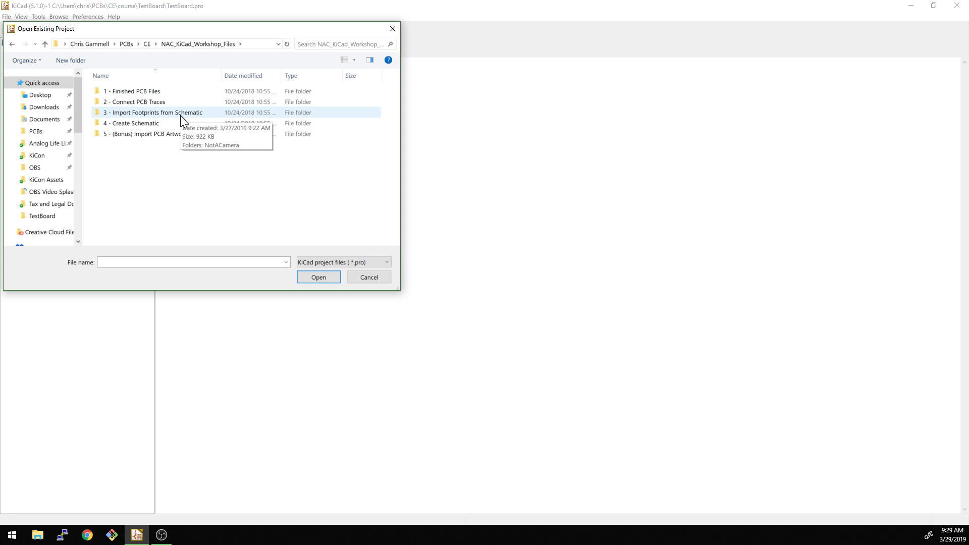
double_click(177, 113)
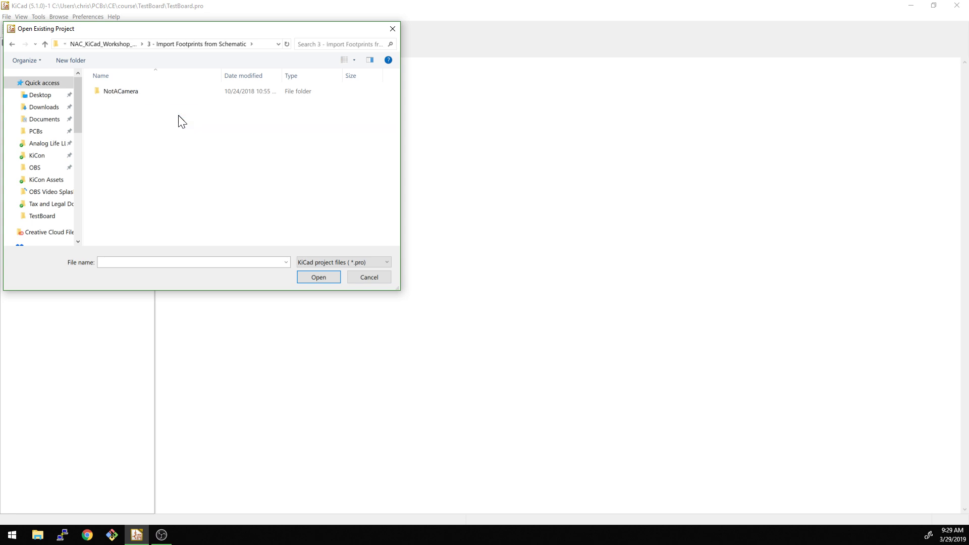
double_click(114, 91)
double_click(118, 101)
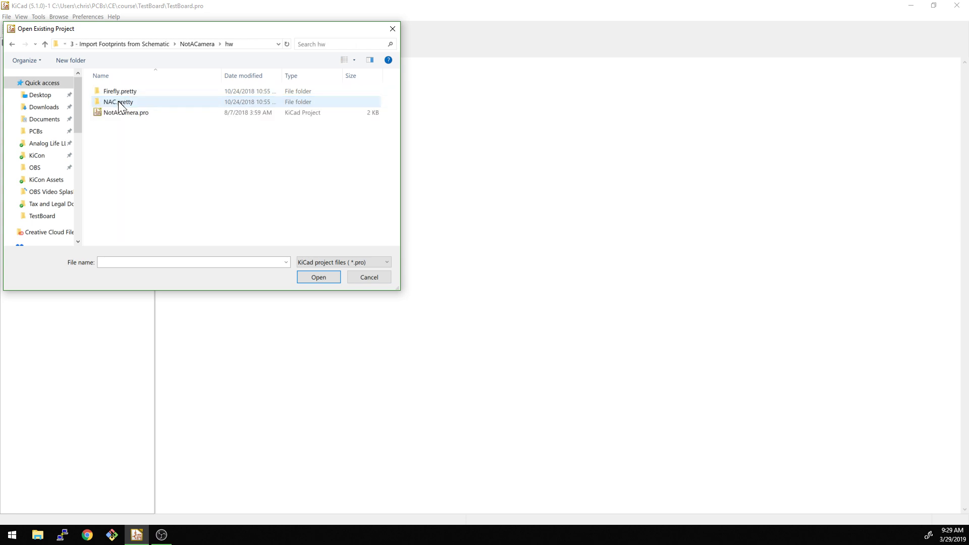
double_click(116, 113)
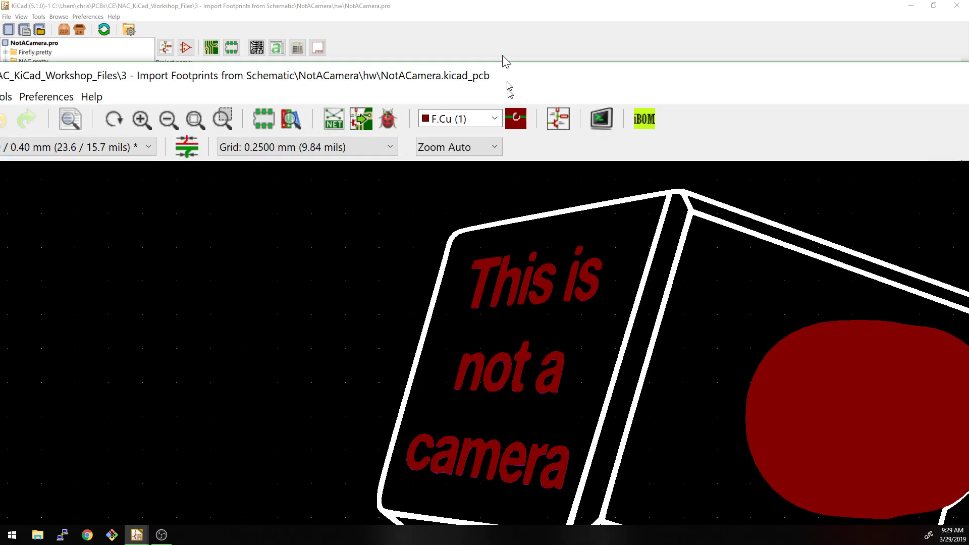
Zoom and pan around the NotACamera board to inspect its camera-shaped outline and artwork.
scroll(442, 270, down, 3)
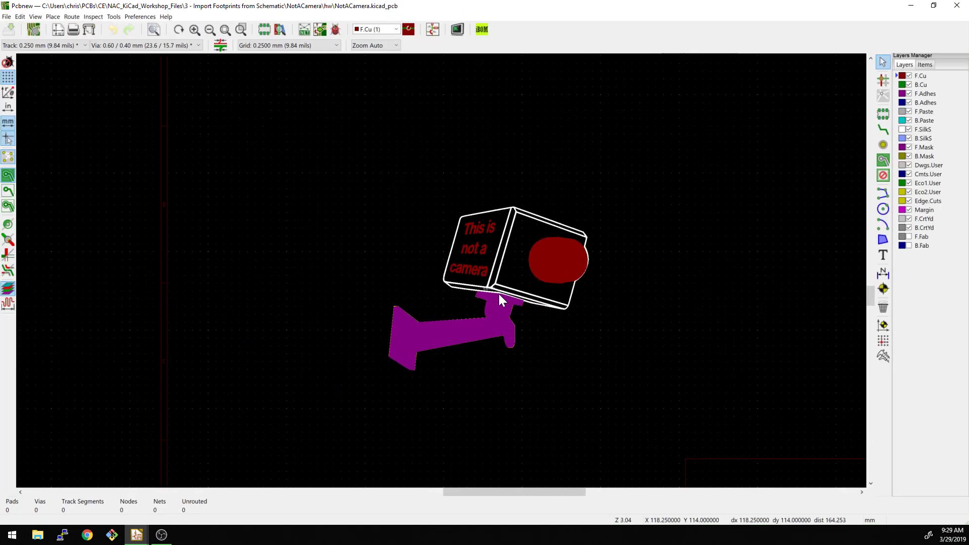
scroll(429, 240, up, 4)
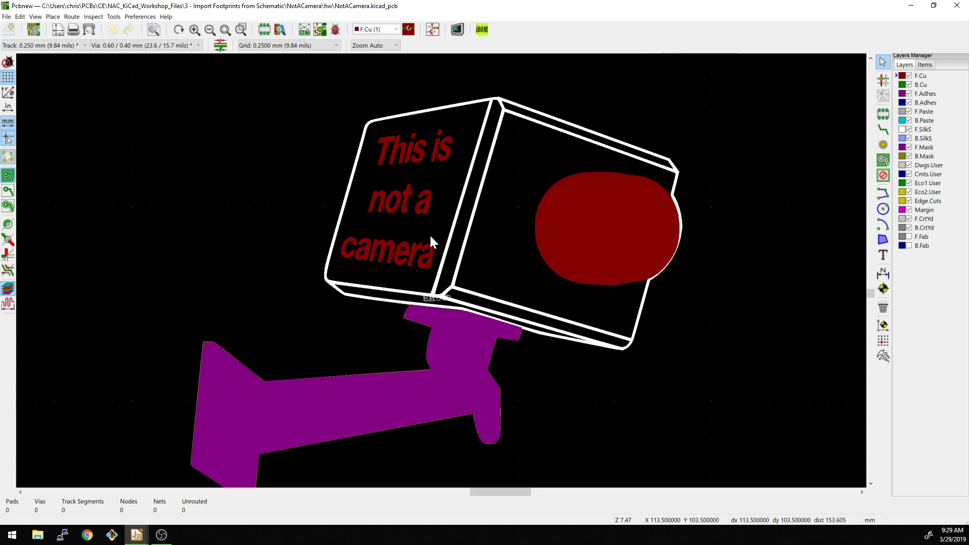
scroll(437, 278, down, 3)
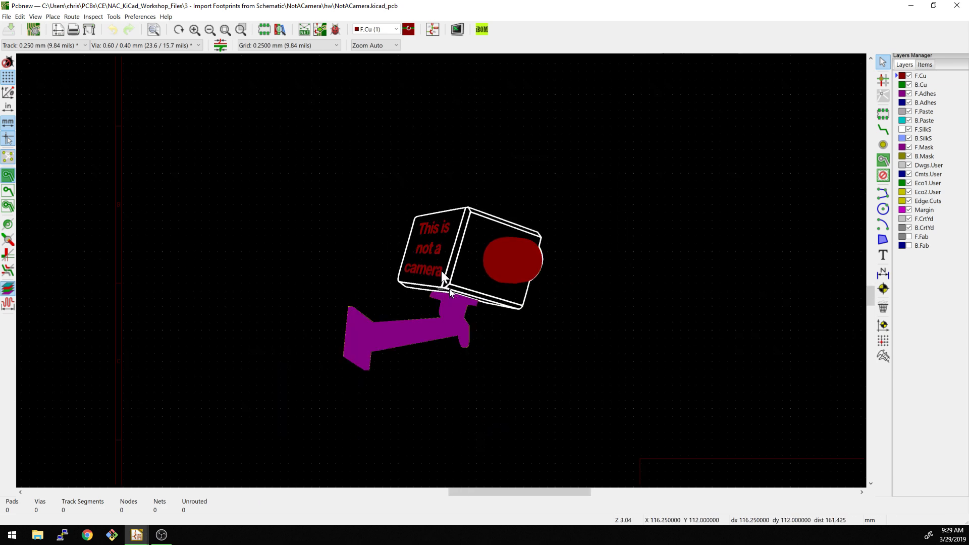
scroll(444, 280, up, 4)
middle_drag(442, 277, 497, 330)
scroll(441, 271, down, 5)
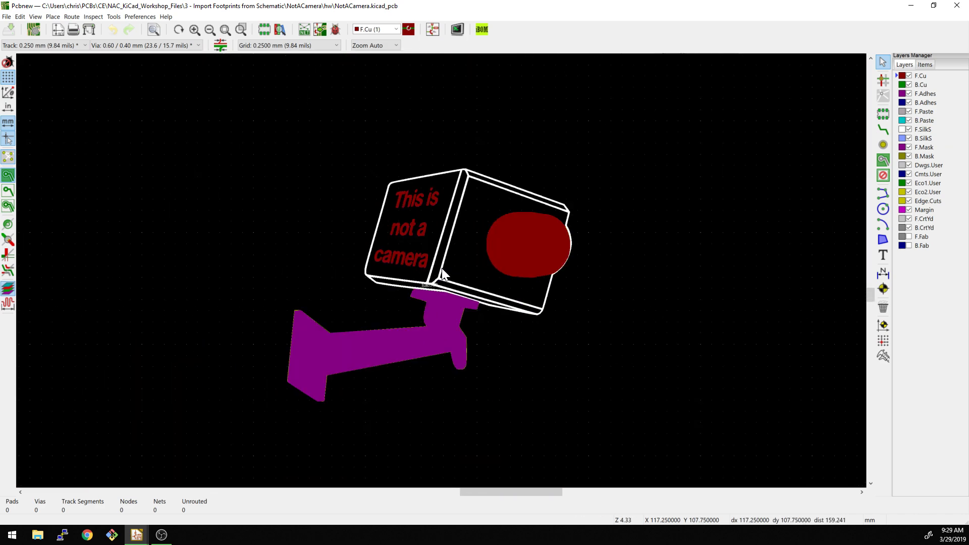
scroll(453, 267, up, 1)
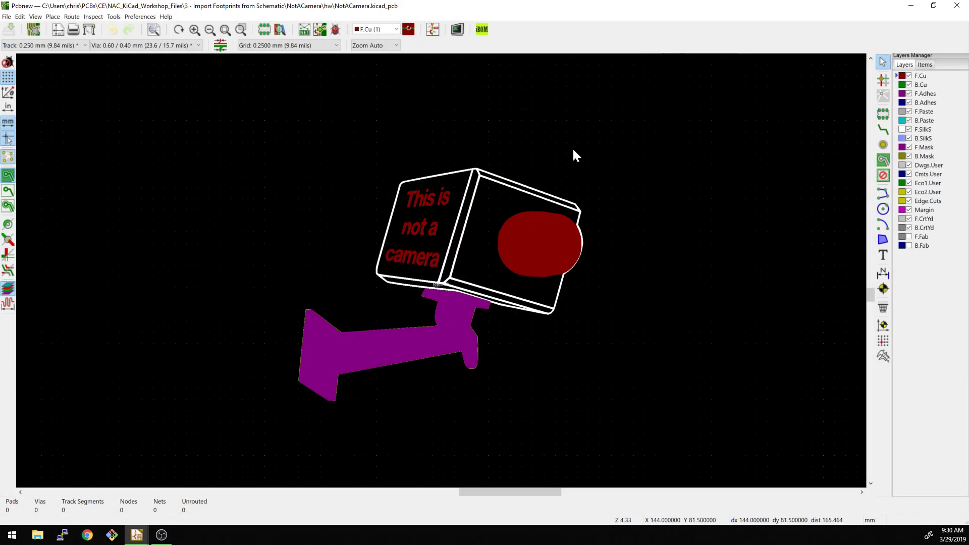
Open the NotACamera schematic in Eeschema and dismiss the missing-libraries warning.
key(alt+Tab)
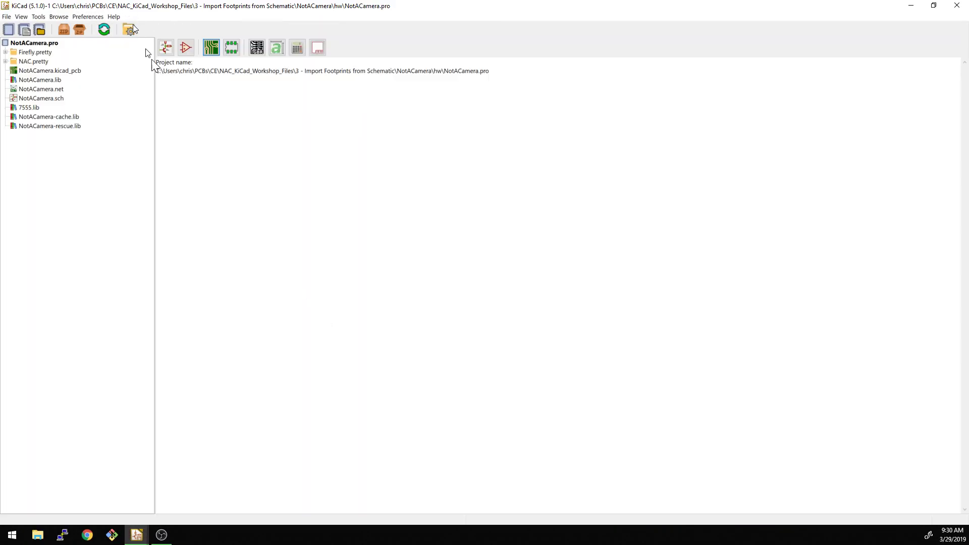
click(168, 49)
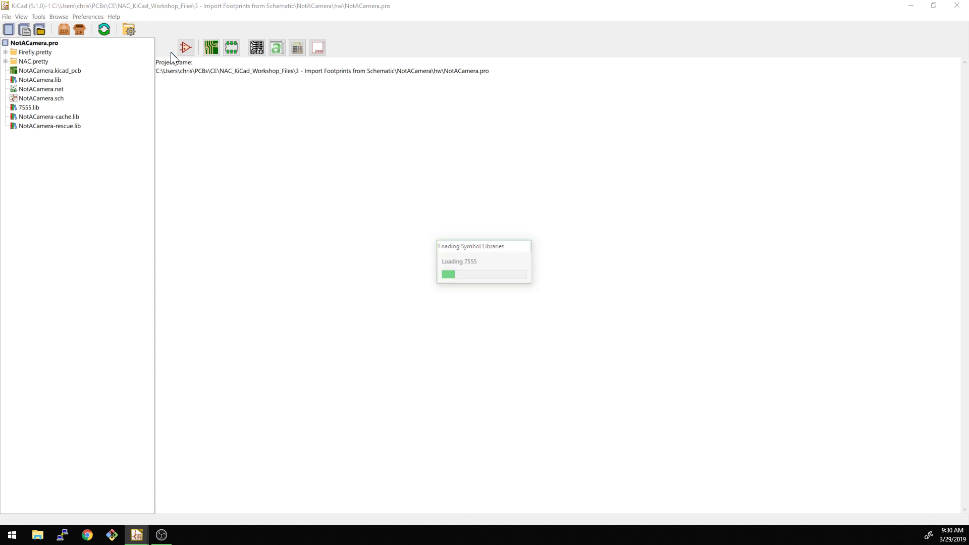
scroll(568, 282, down, 8)
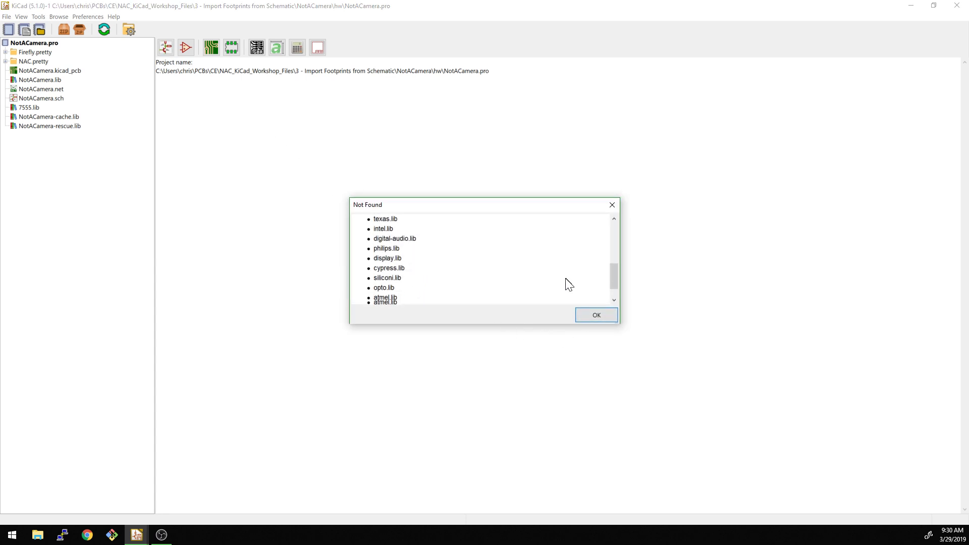
click(594, 316)
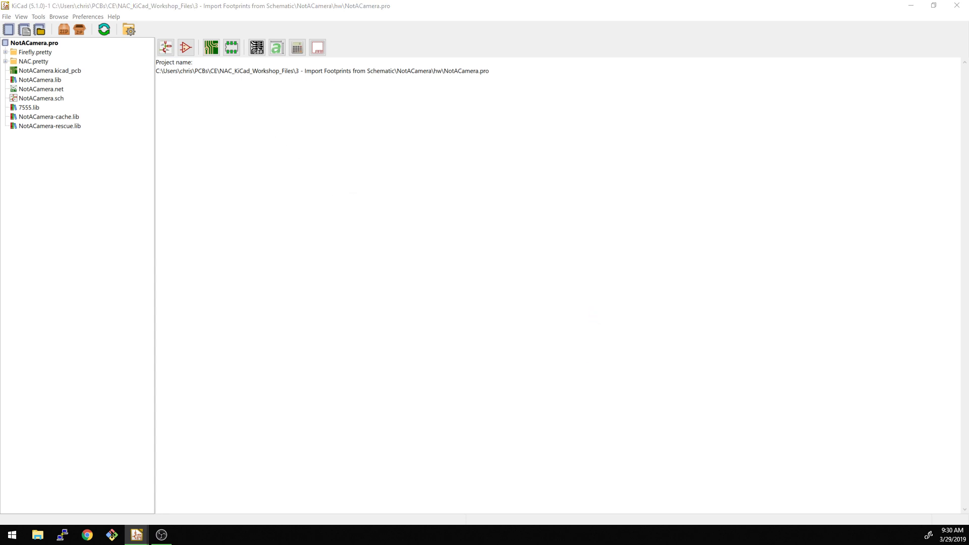
drag(411, 278, 534, 196)
scroll(607, 231, down, 2)
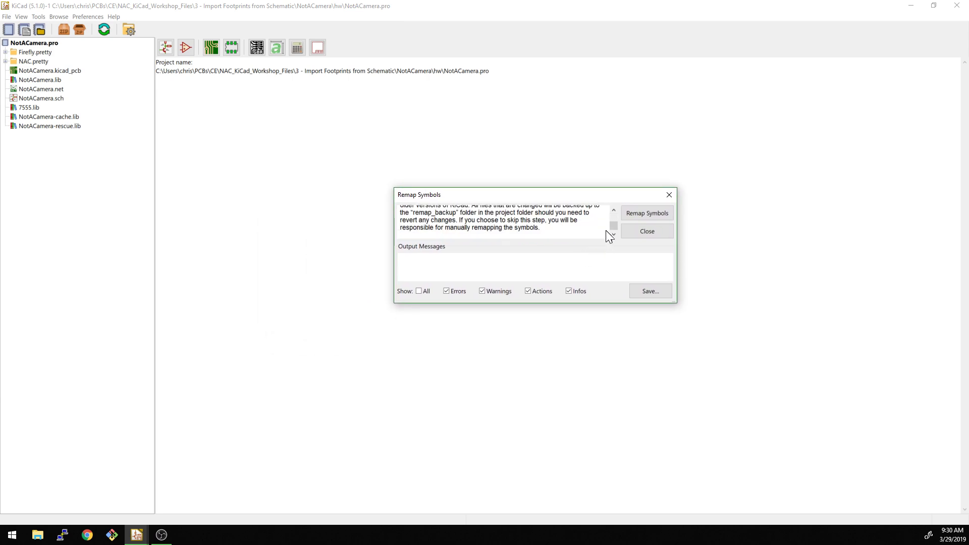
scroll(580, 237, up, 2)
scroll(539, 223, down, 2)
scroll(535, 217, up, 2)
scroll(525, 220, down, 2)
Remap the schematic's symbols to the current libraries, rescuing CONN_02X02 into a rescue library.
drag(392, 305, 349, 431)
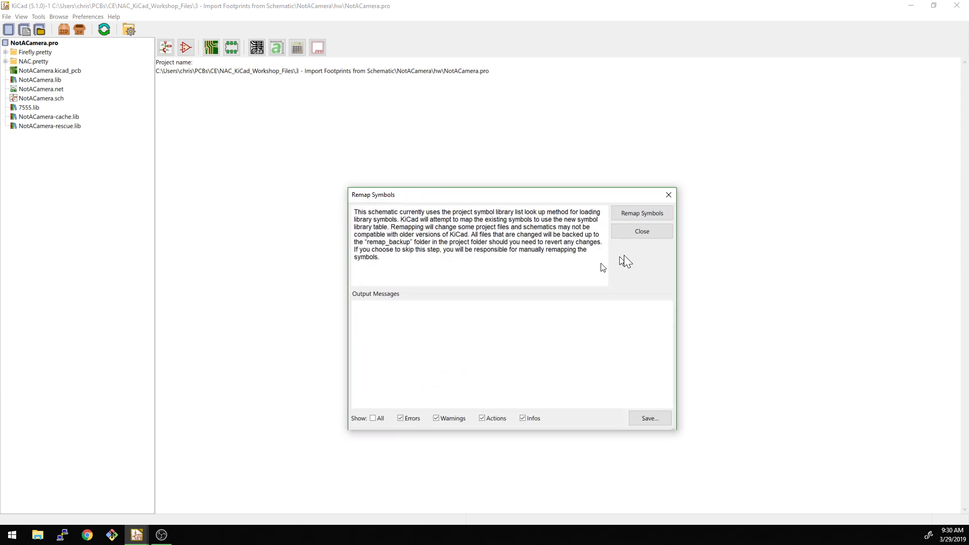
click(641, 210)
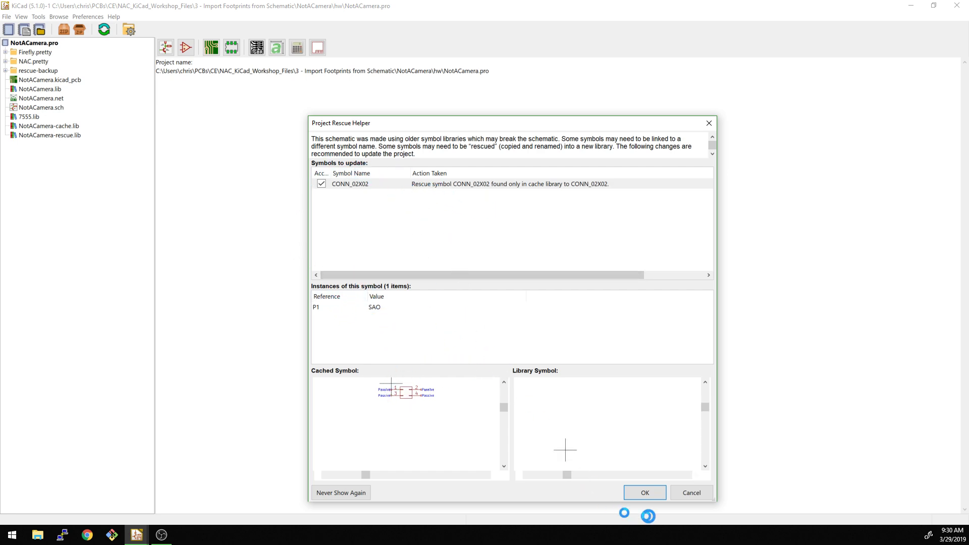
click(643, 491)
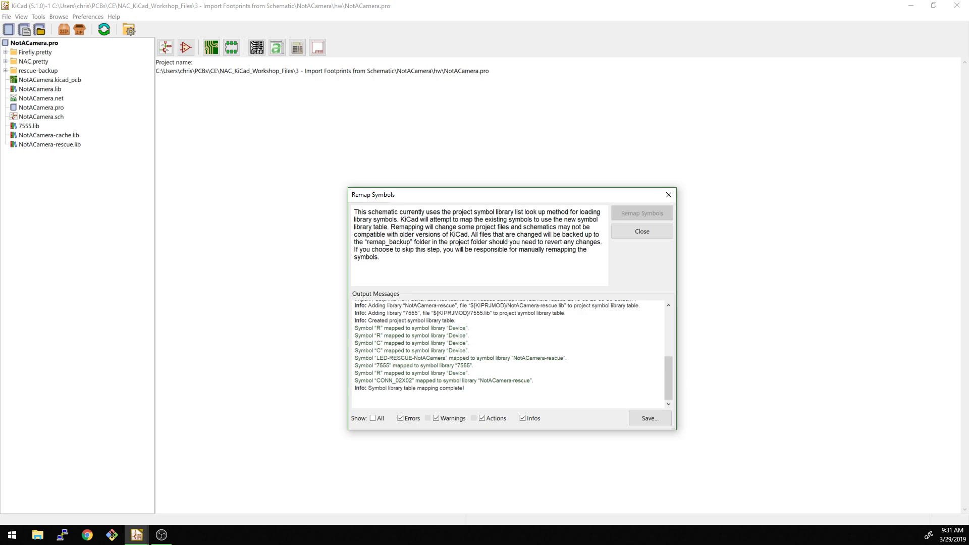
drag(375, 365, 475, 367)
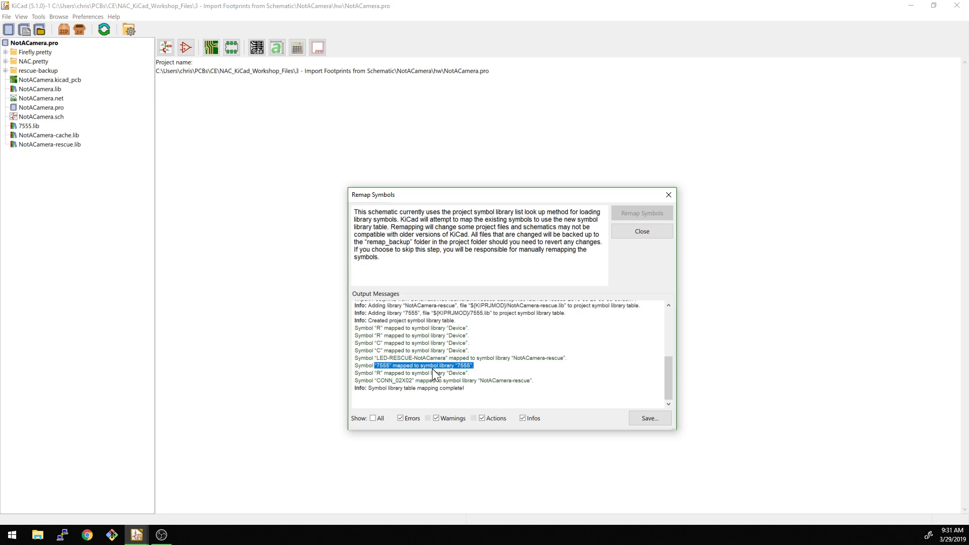
click(474, 368)
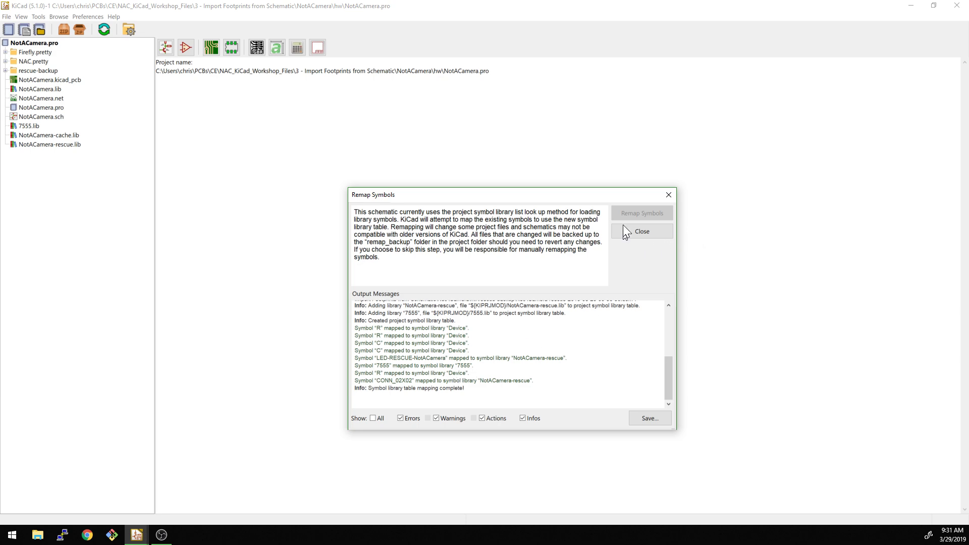
click(634, 230)
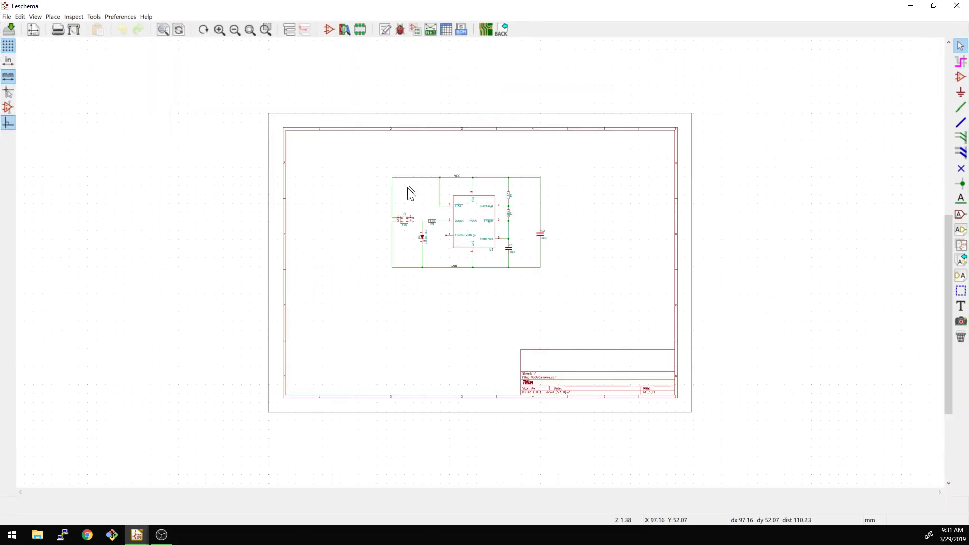
scroll(480, 263, up, 5)
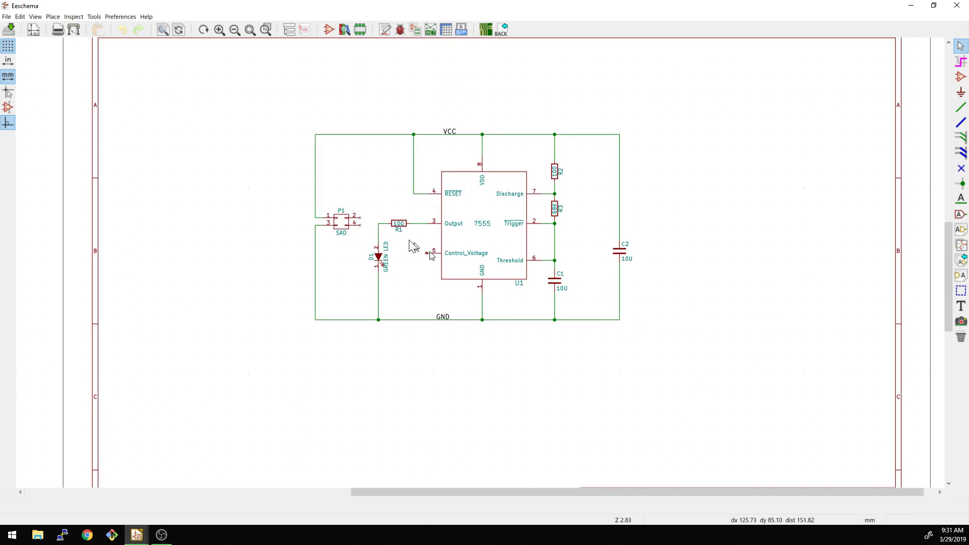
scroll(480, 264, down, 1)
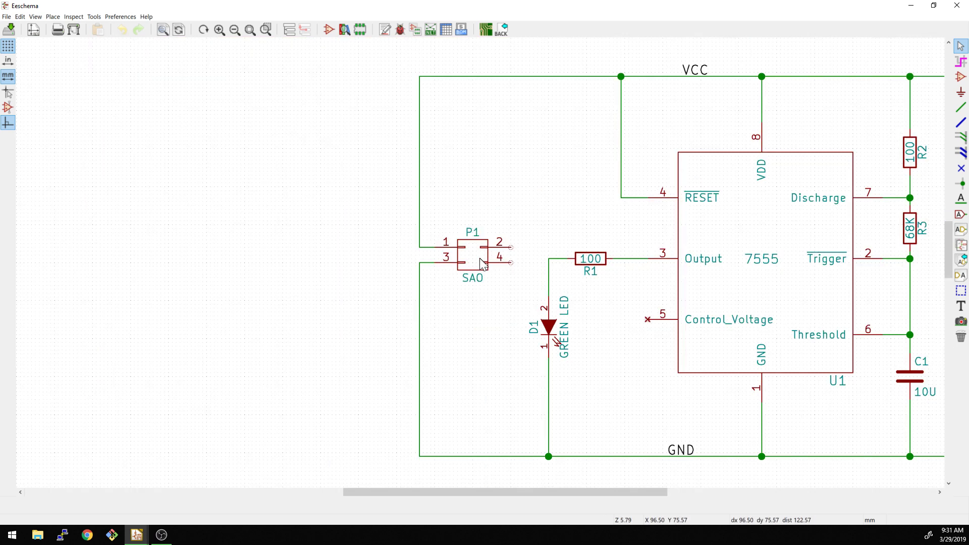
middle_drag(480, 259, 418, 269)
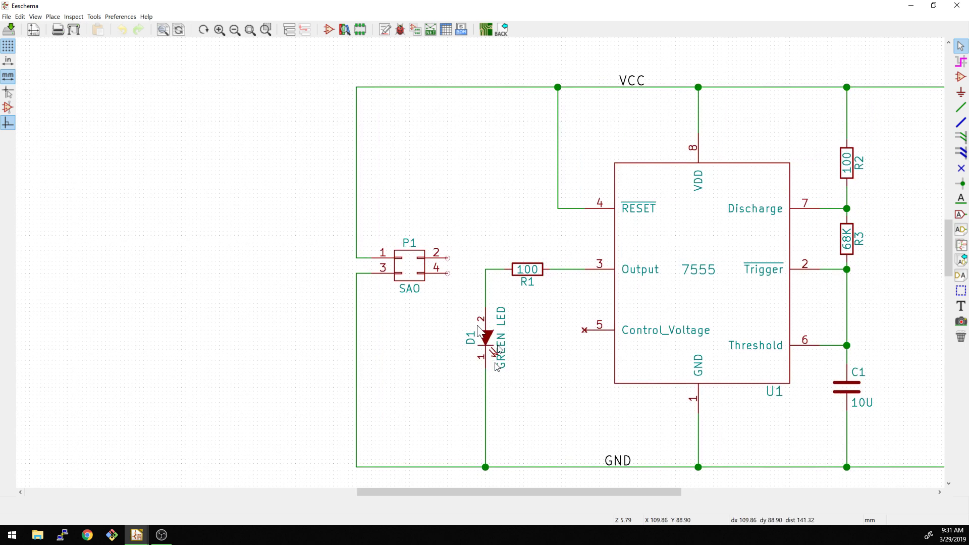
middle_drag(507, 343, 350, 335)
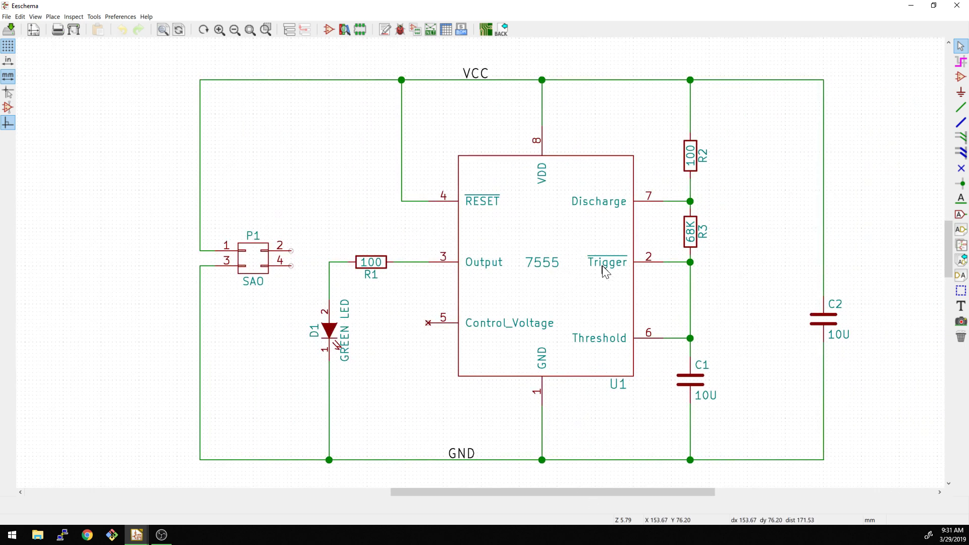
middle_drag(601, 266, 540, 305)
scroll(489, 262, down, 5)
scroll(540, 305, up, 4)
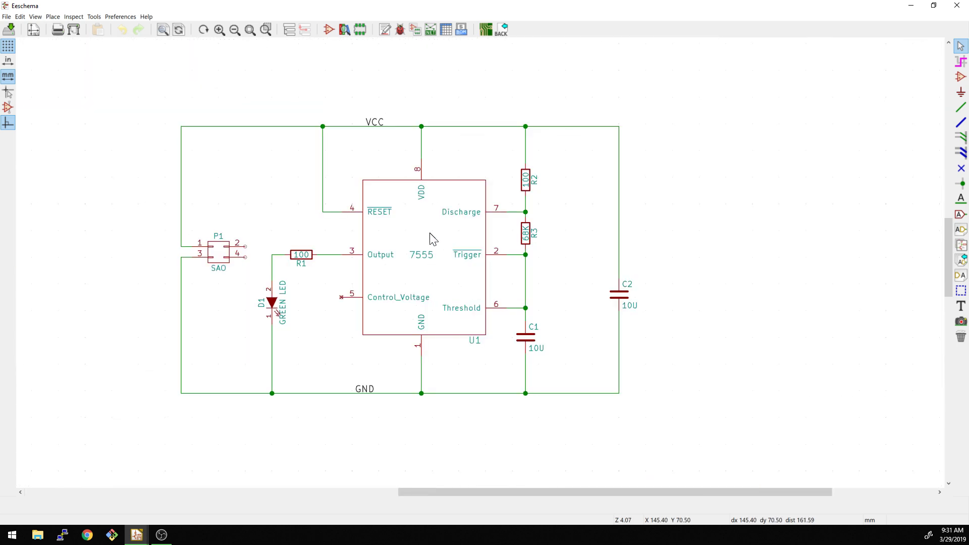
double_click(430, 233)
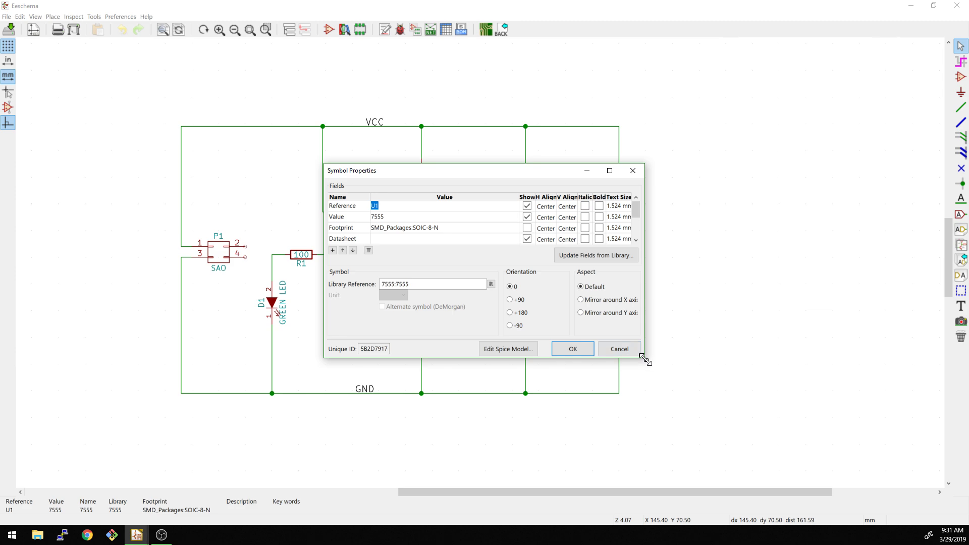
drag(646, 360, 703, 423)
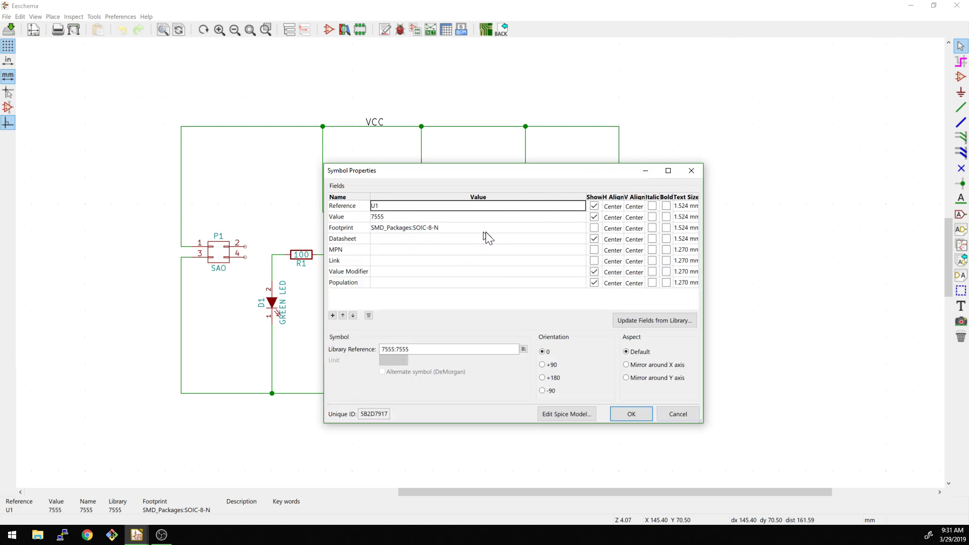
click(691, 172)
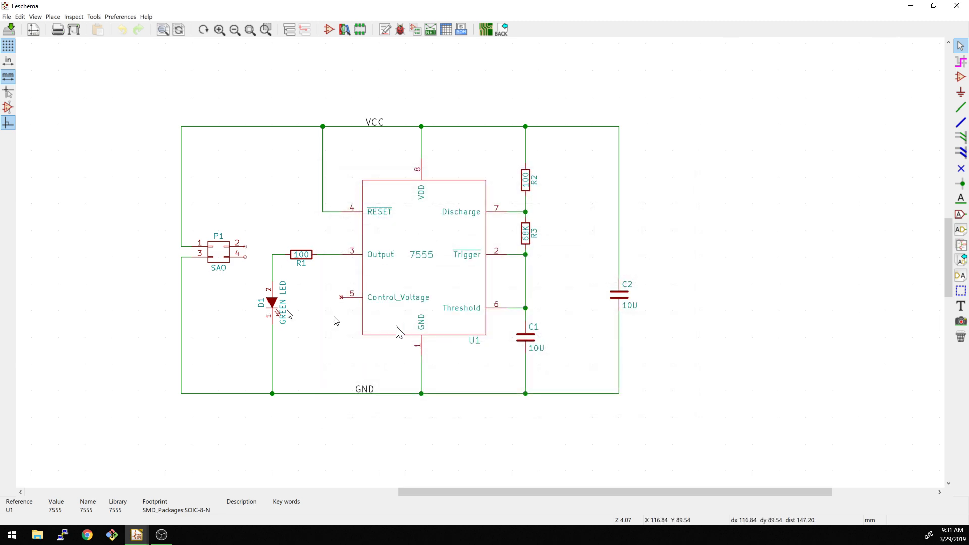
scroll(578, 266, up, 3)
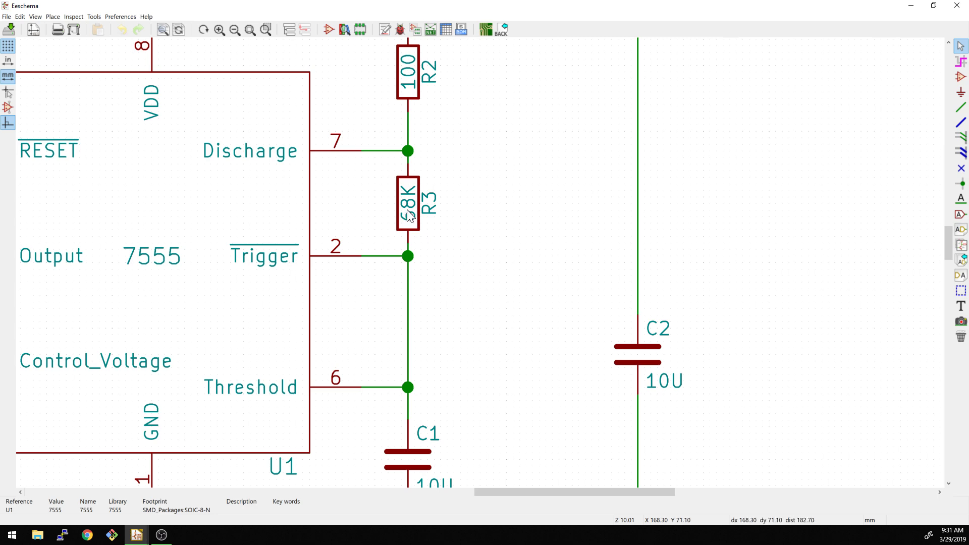
double_click(542, 236)
click(561, 302)
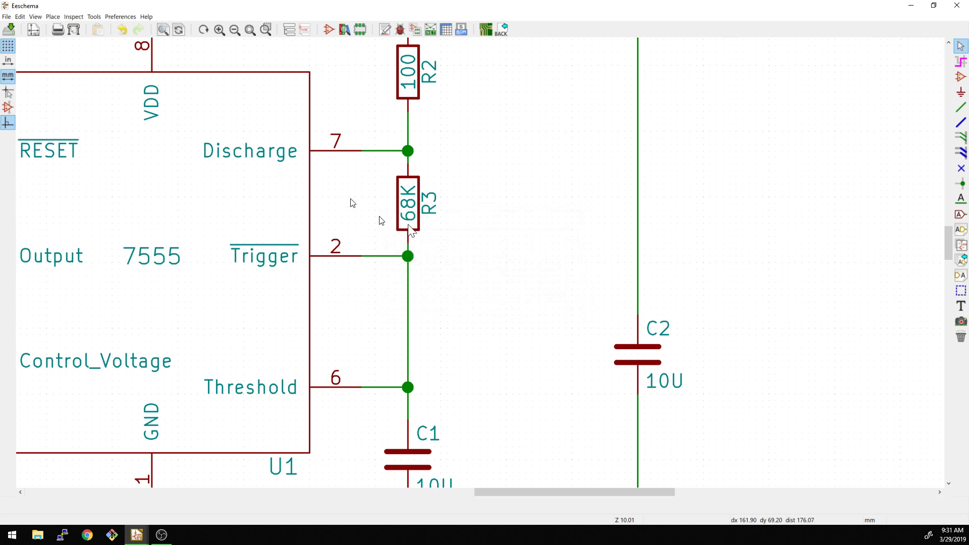
click(631, 358)
double_click(631, 359)
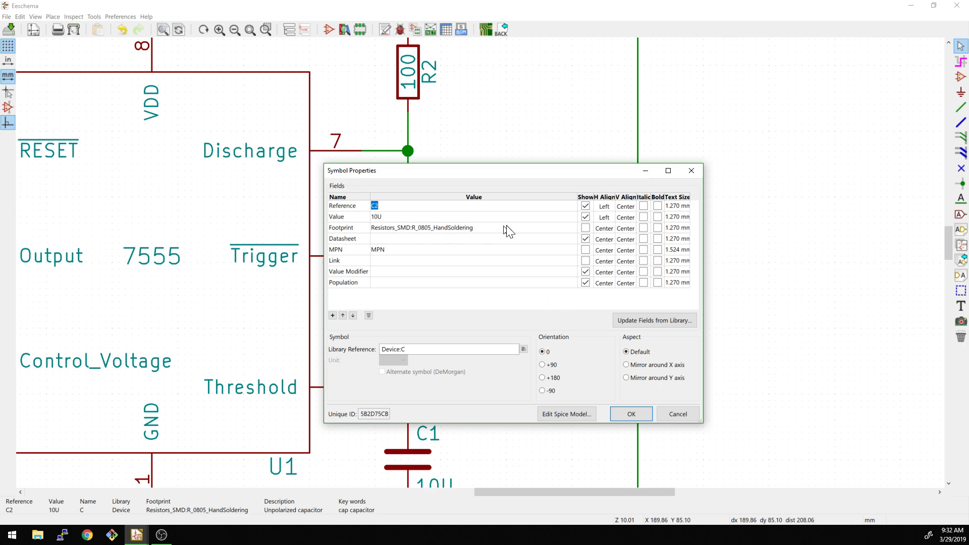
click(676, 415)
scroll(526, 277, down, 5)
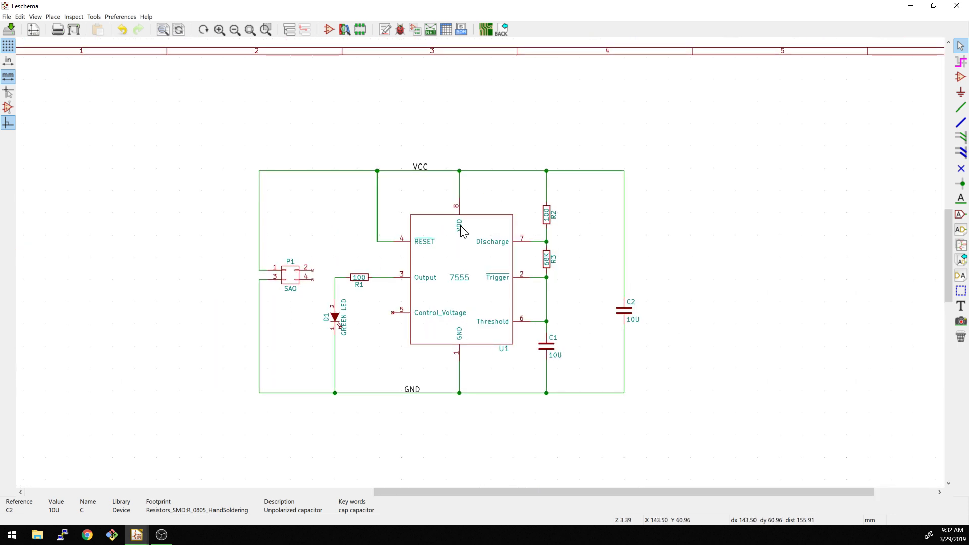
Save the schematic and run Update PCB from Schematic (F8), which reports 8 errors.
key(ctrl+s)
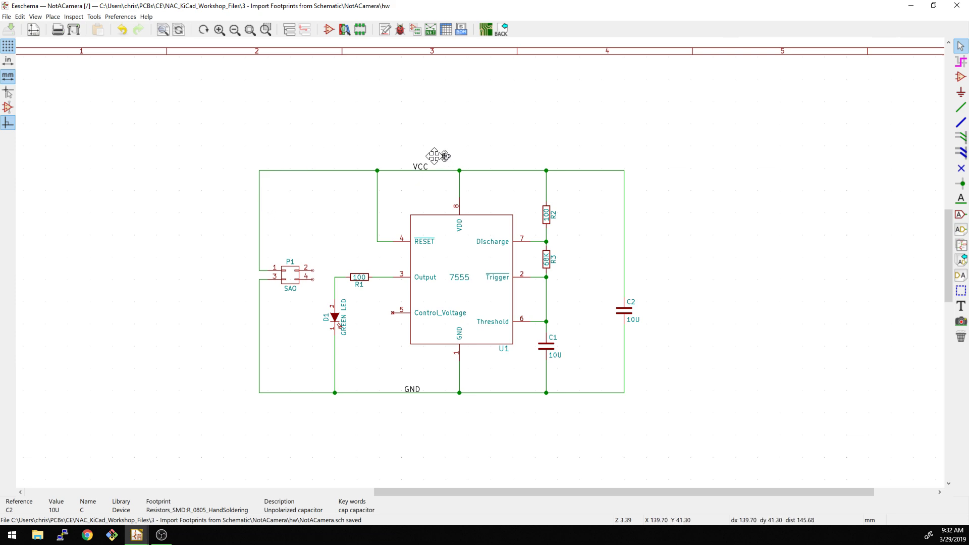
scroll(432, 147, right, 3)
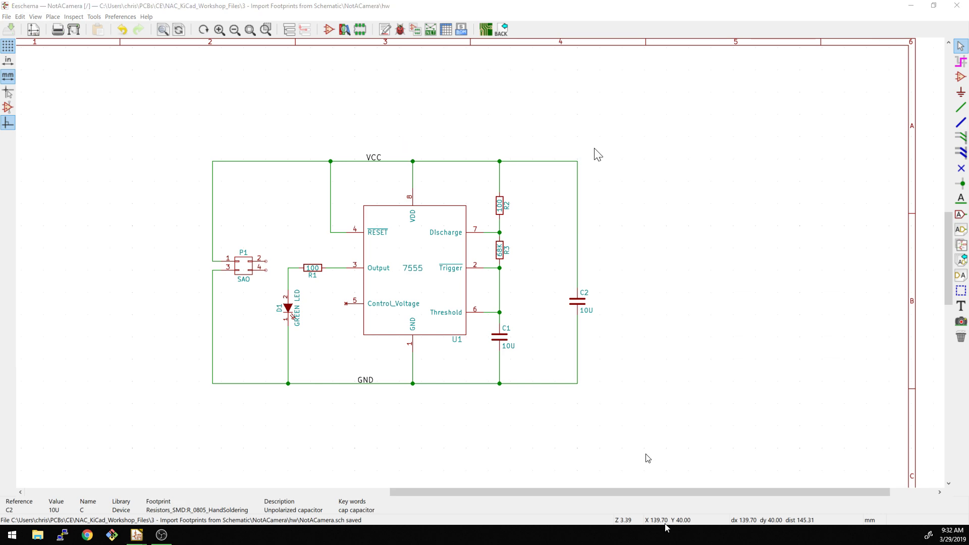
click(664, 159)
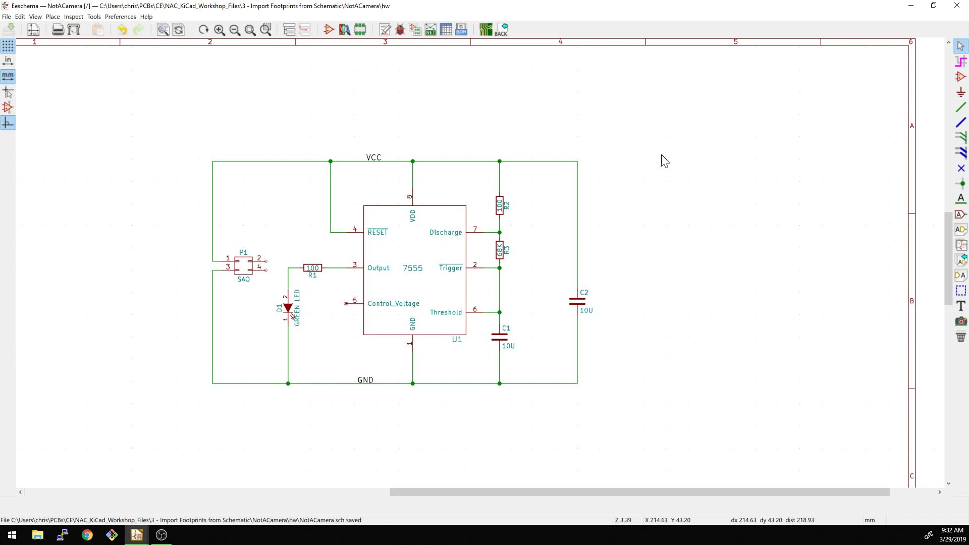
key(F8)
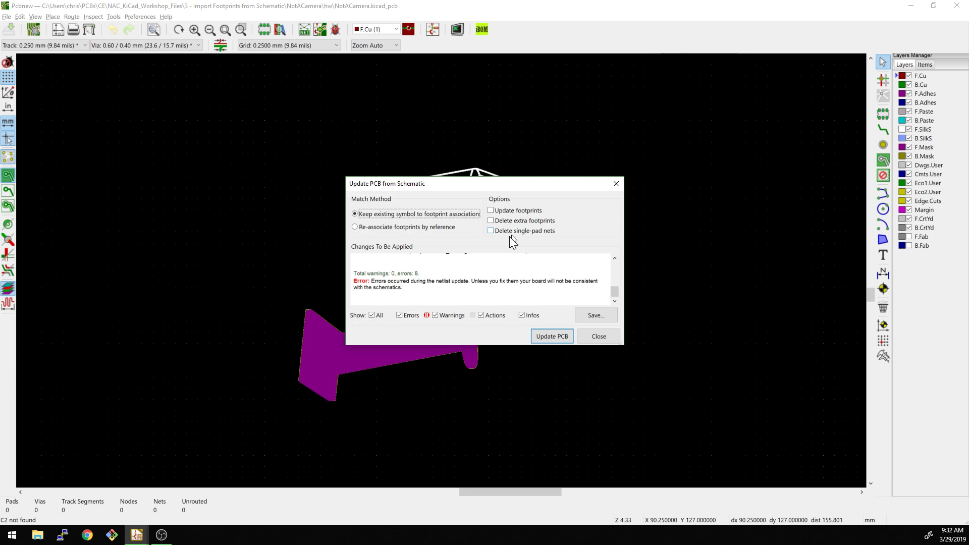
Review the eight footprint-not-found errors in the enlarged update report, then close it.
scroll(500, 278, up, 6)
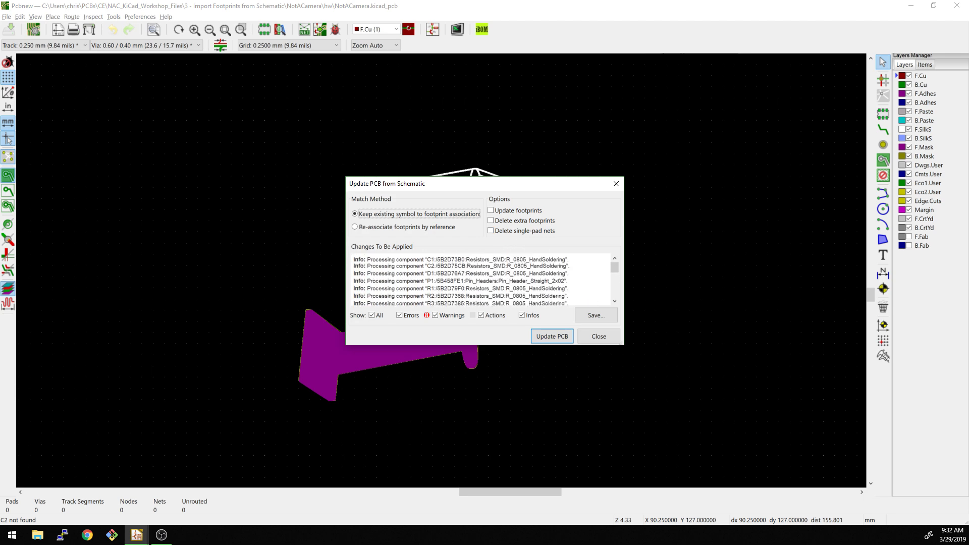
scroll(497, 275, down, 2)
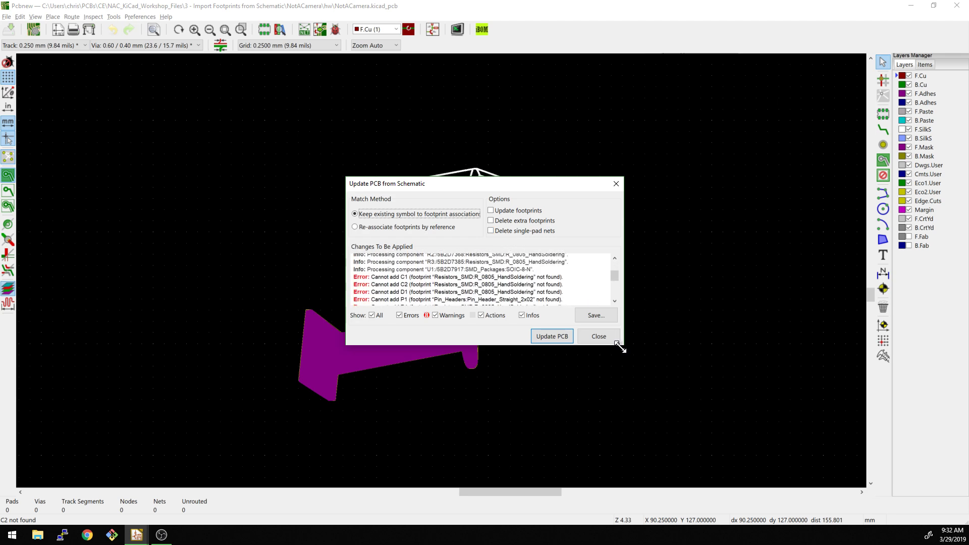
drag(621, 348, 693, 431)
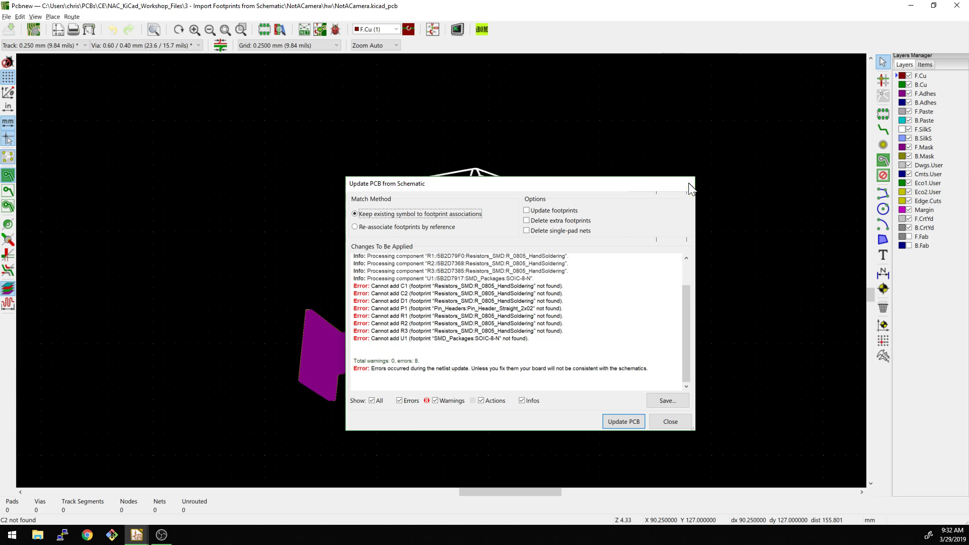
click(688, 182)
Open resistor R2's properties and its footprint browser, dismissing the missing-library error.
key(alt+Tab)
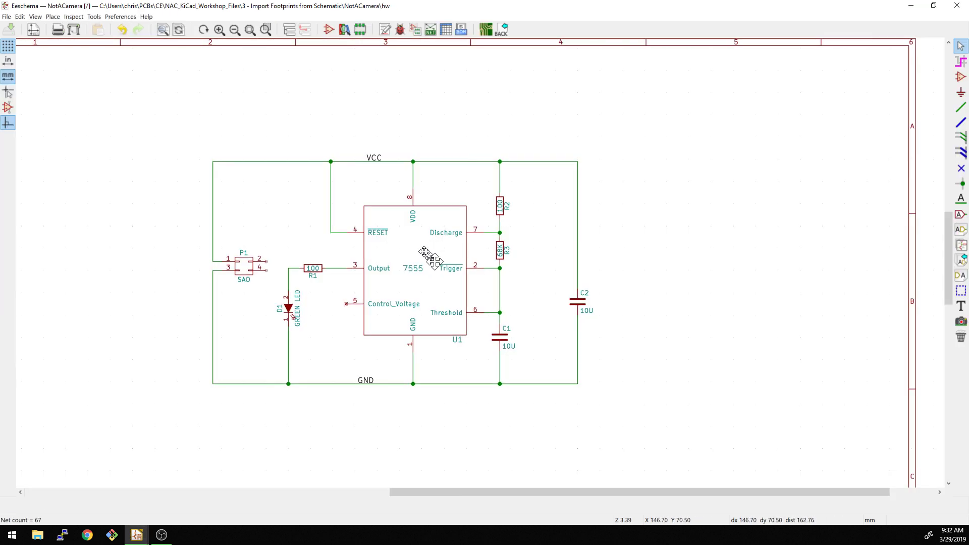
scroll(433, 241, up, 3)
click(647, 199)
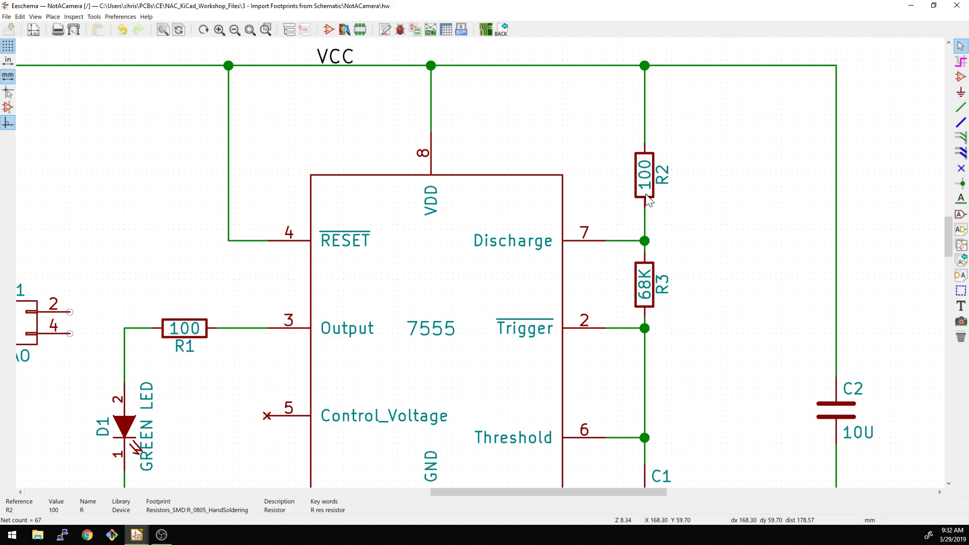
double_click(648, 199)
click(409, 227)
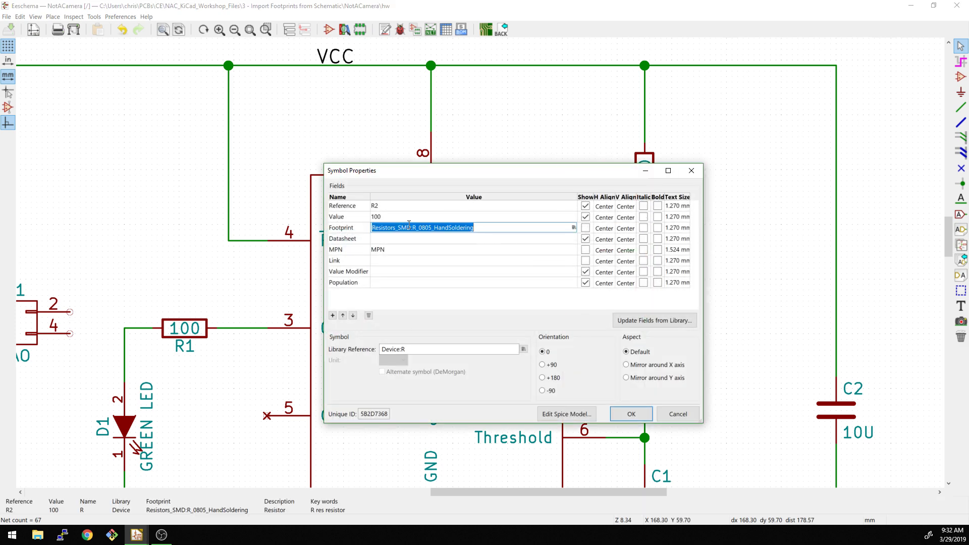
click(574, 228)
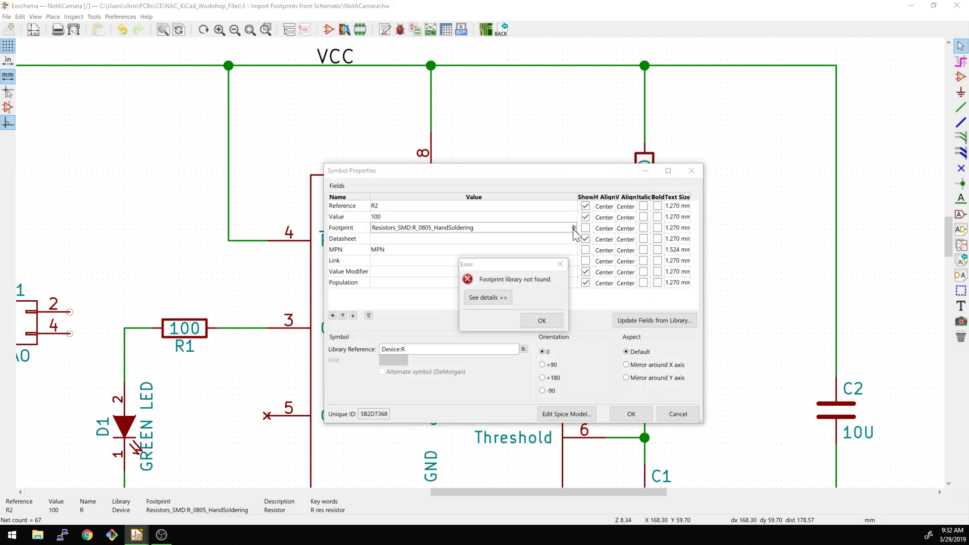
click(492, 298)
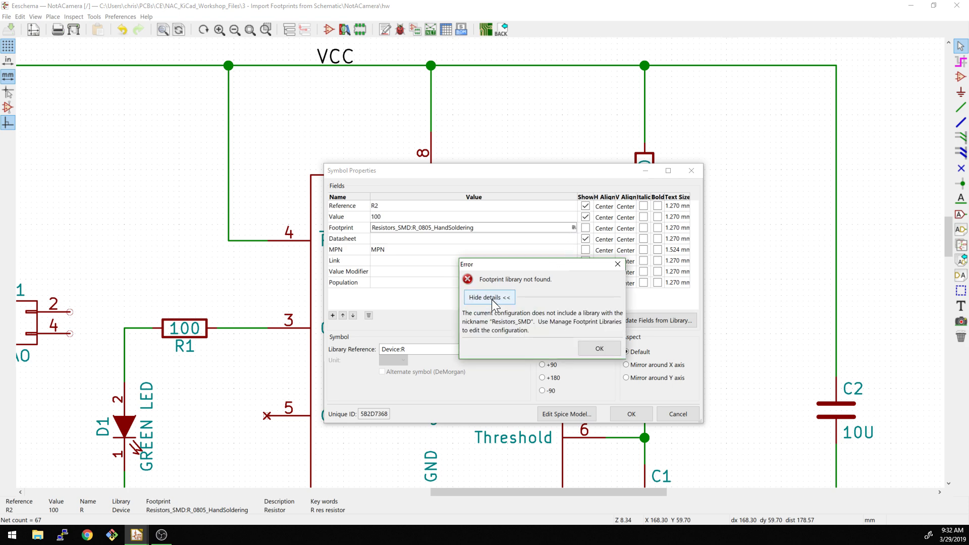
click(597, 348)
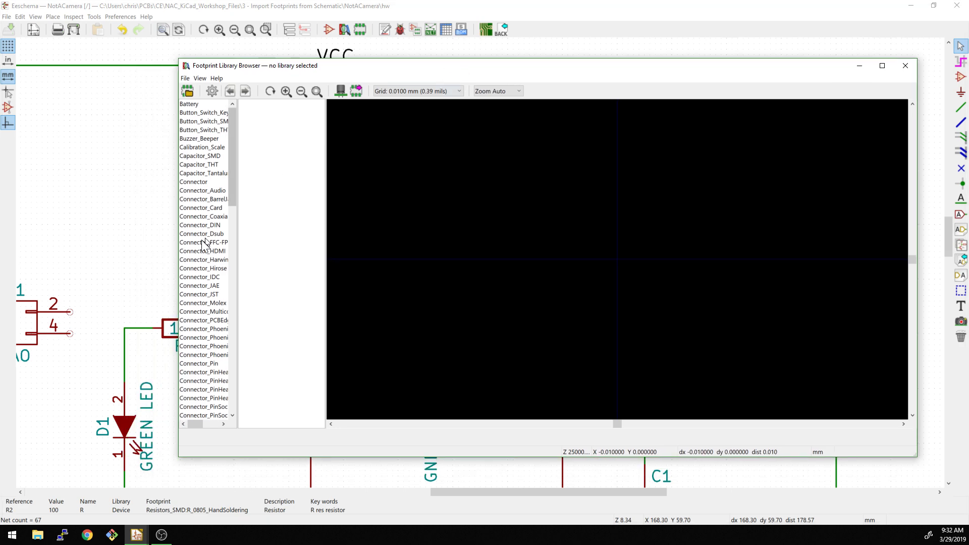
Assign Resistor_SMD:R_0805_2012Metric_Pad1.15x1.40mm_HandSolder as R2's footprint.
drag(238, 193, 346, 201)
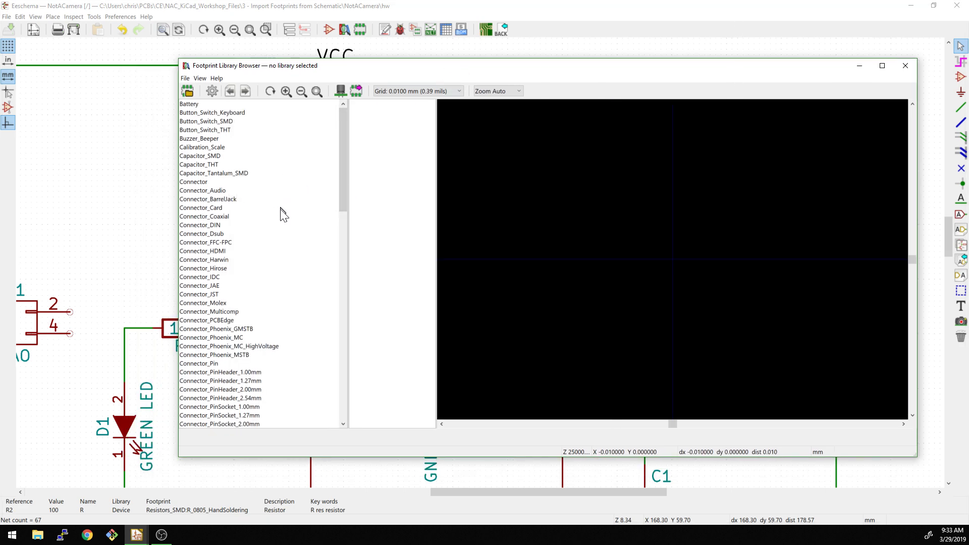
scroll(283, 217, down, 2)
scroll(291, 226, down, 18)
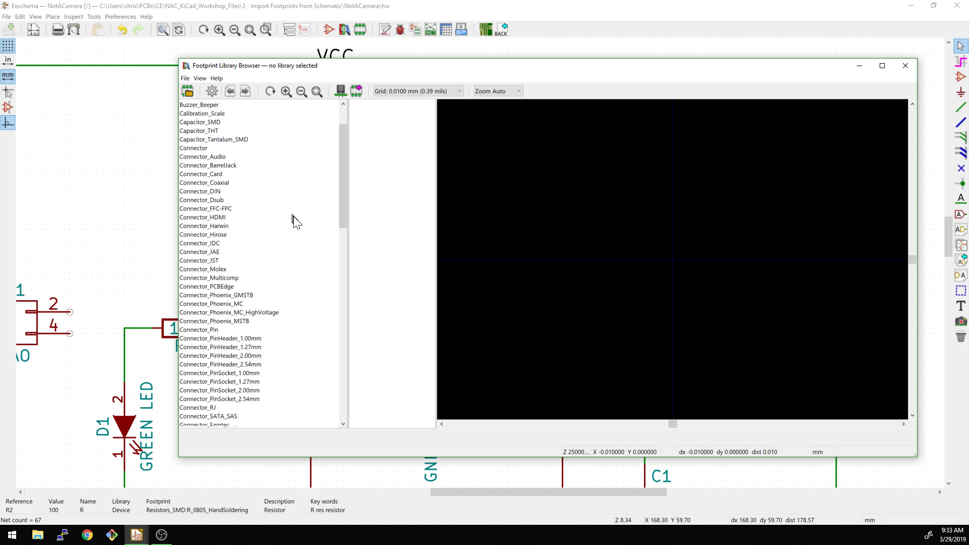
scroll(289, 241, down, 3)
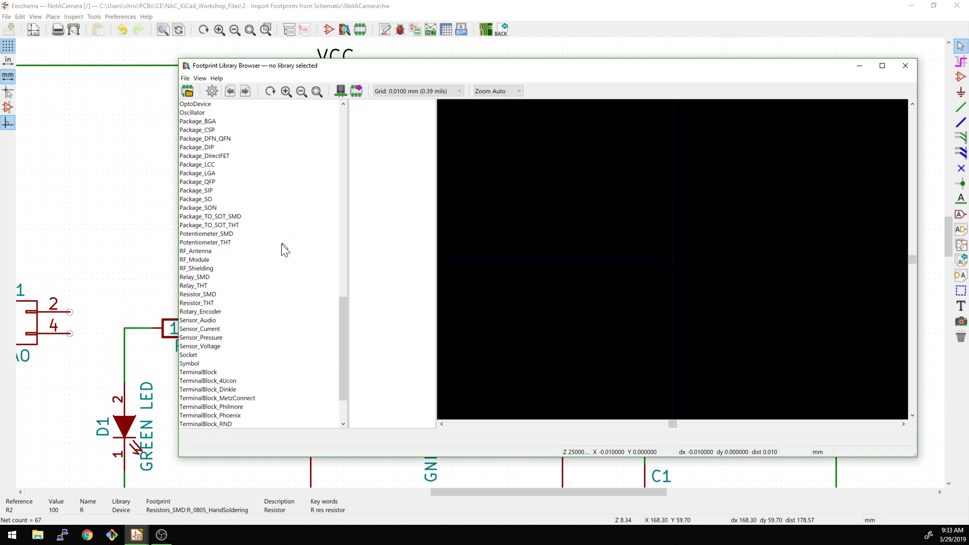
click(205, 295)
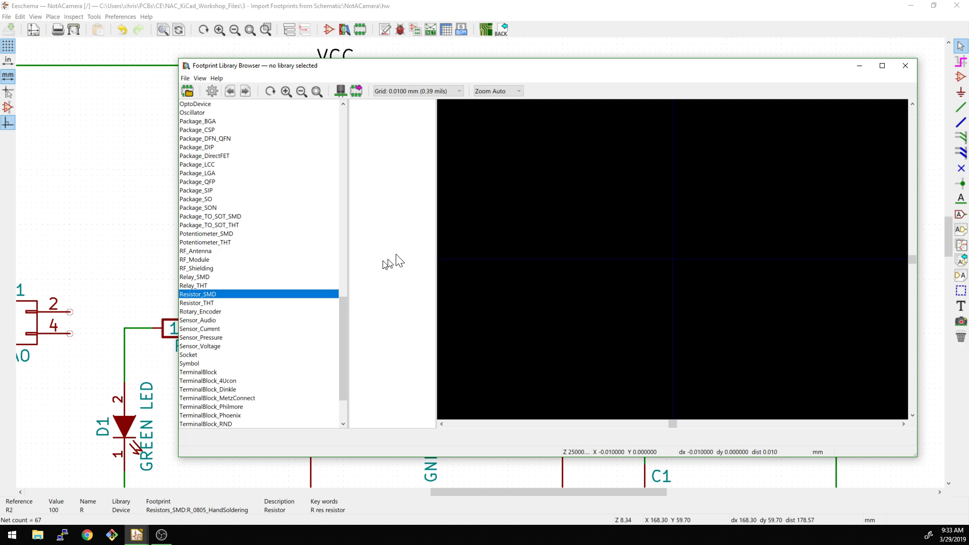
drag(433, 214, 525, 220)
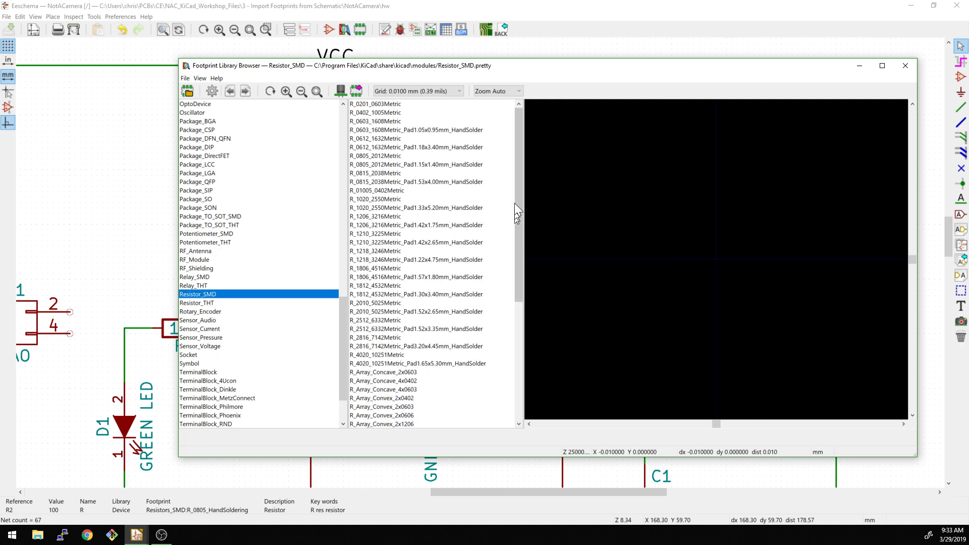
click(413, 164)
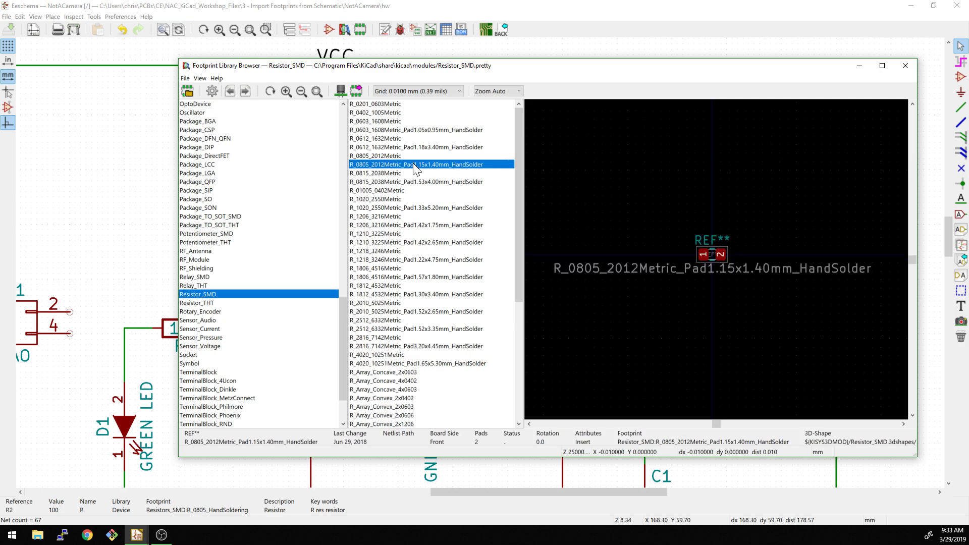
double_click(413, 164)
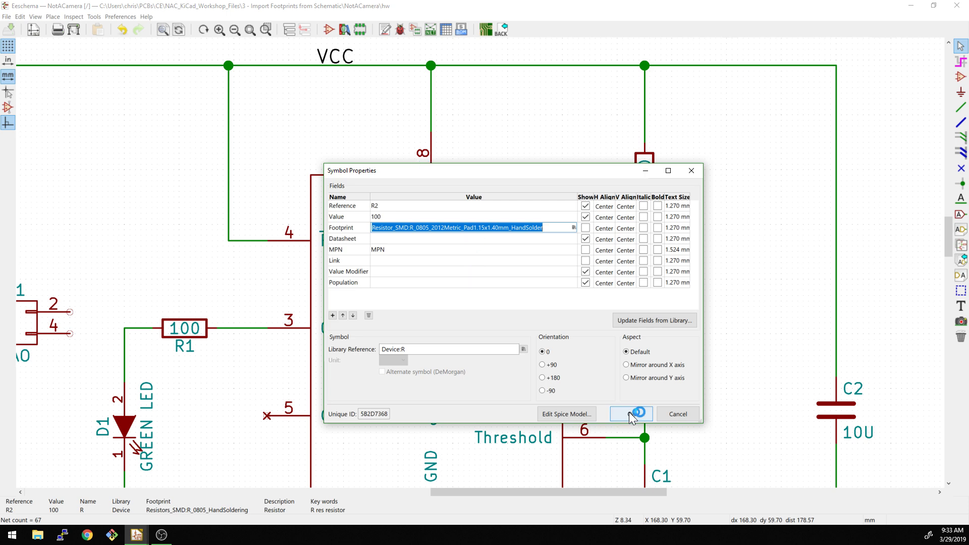
Confirm R2's footprint and open capacitor C2's footprint browser, dismissing the library error.
click(844, 412)
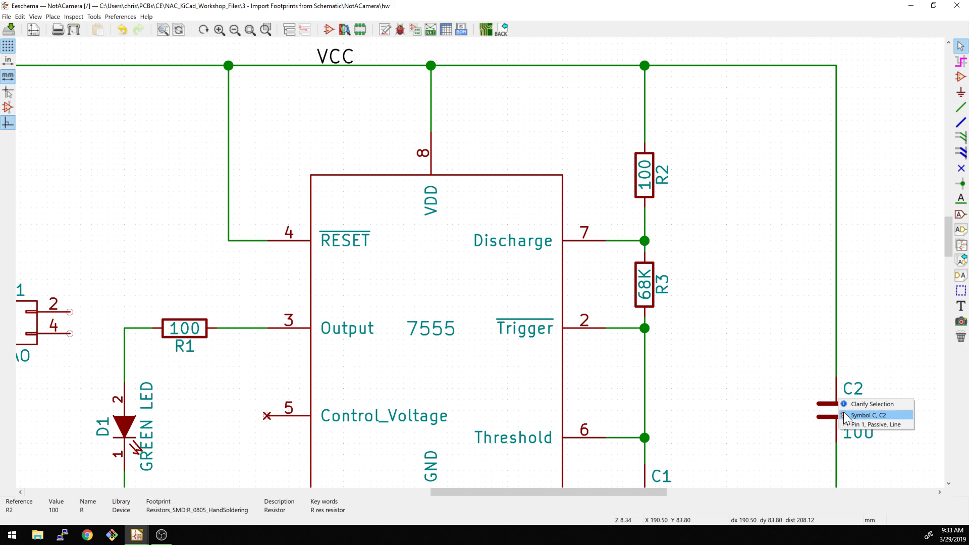
click(843, 412)
click(474, 228)
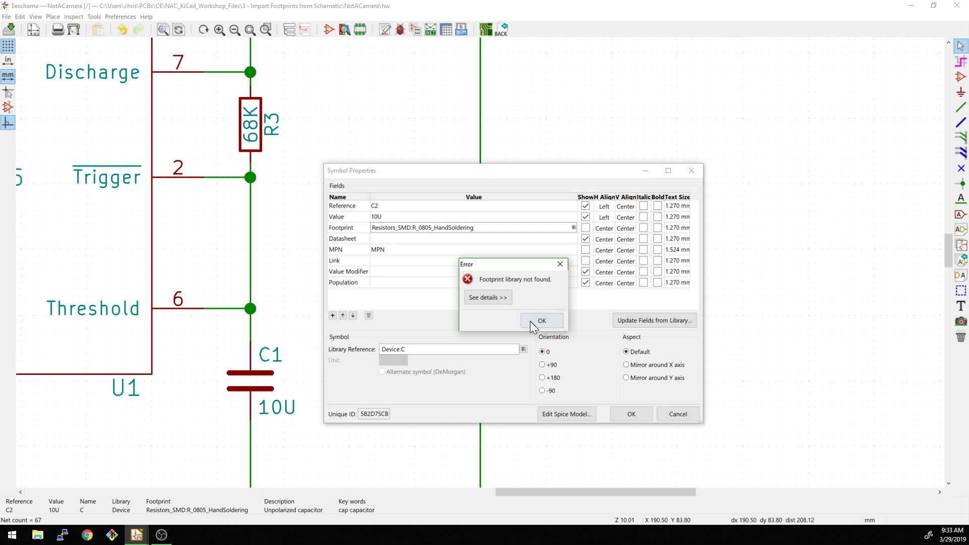
click(541, 326)
key(End)
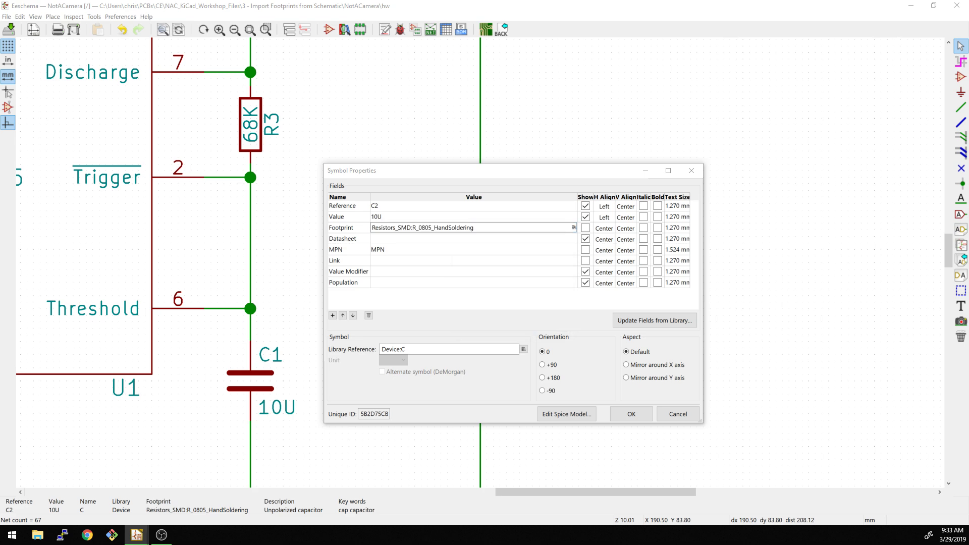
click(574, 227)
drag(513, 528, 180, 53)
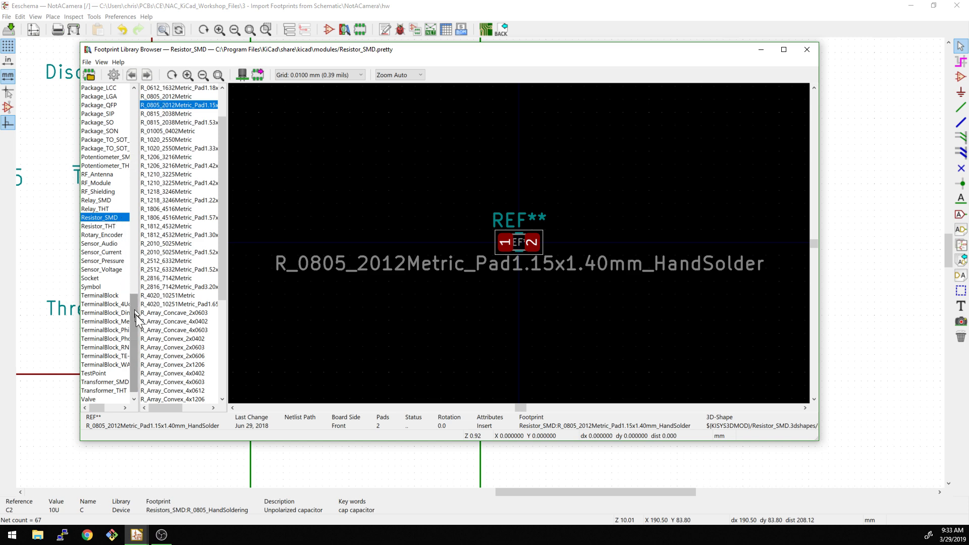
drag(134, 344, 133, 136)
Assign Capacitor_SMD:C_0805_2012Metric_Pad1.15x1.40mm_HandSolder to C2 and apply the change.
click(97, 140)
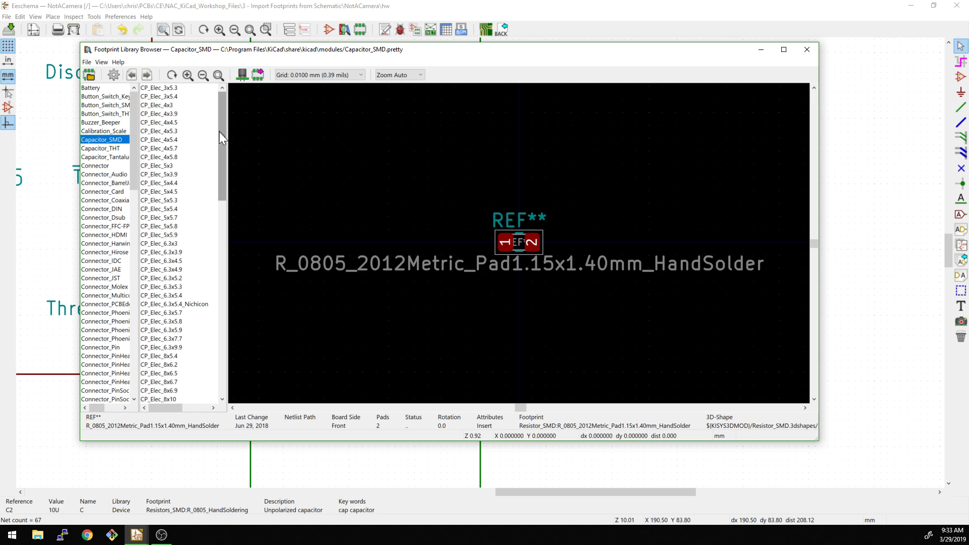
drag(220, 138, 231, 268)
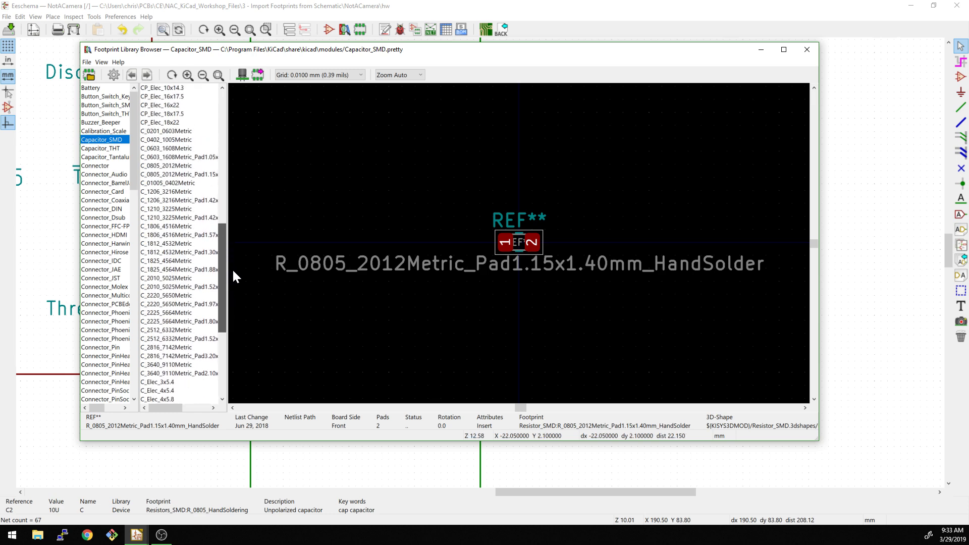
click(204, 175)
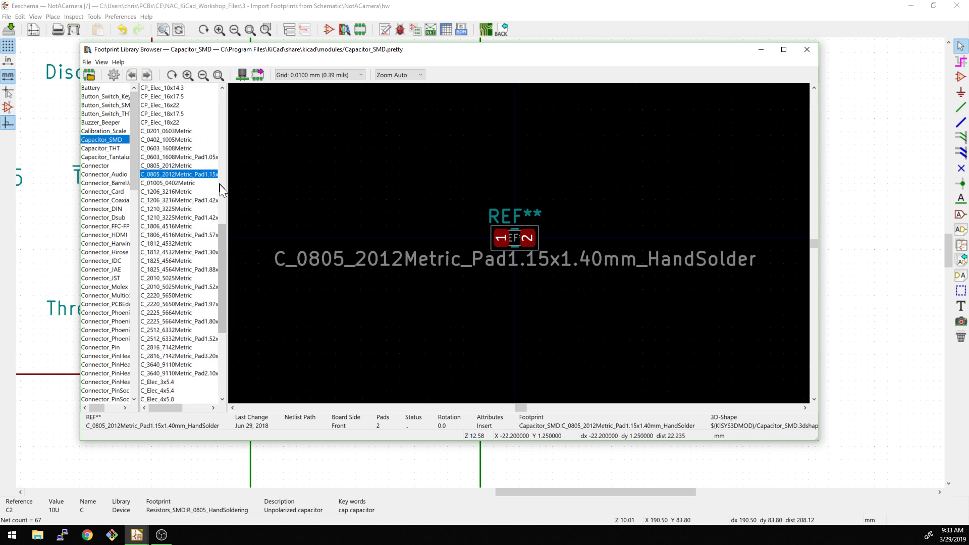
drag(227, 183, 329, 244)
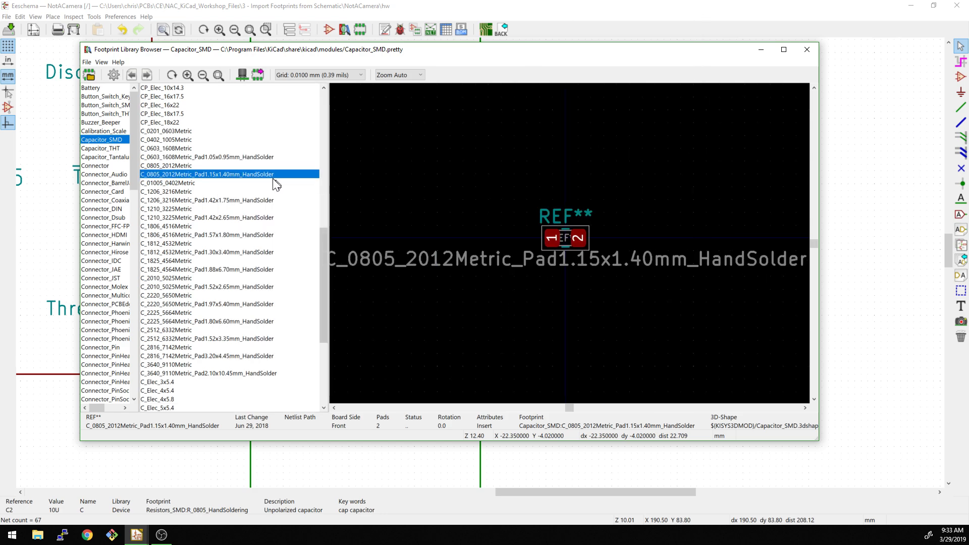
double_click(259, 174)
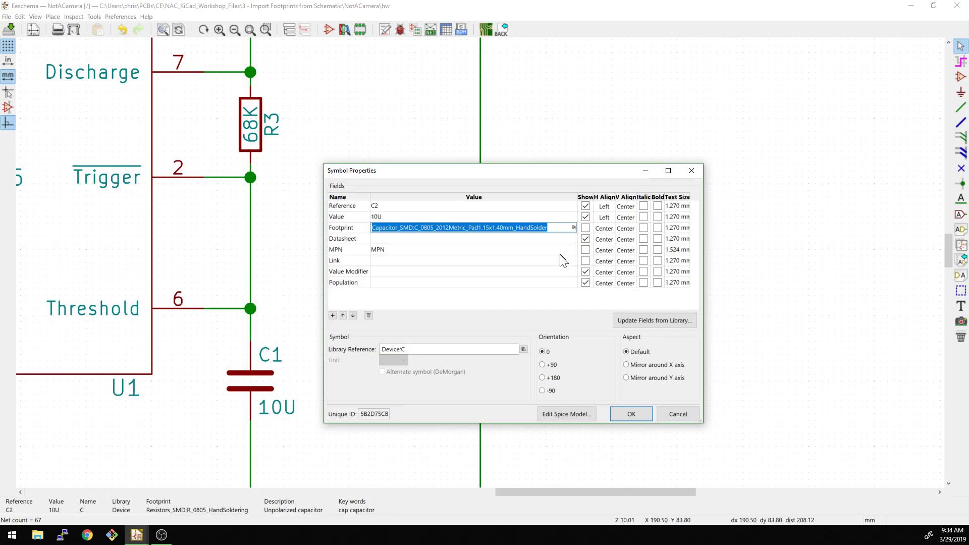
click(651, 419)
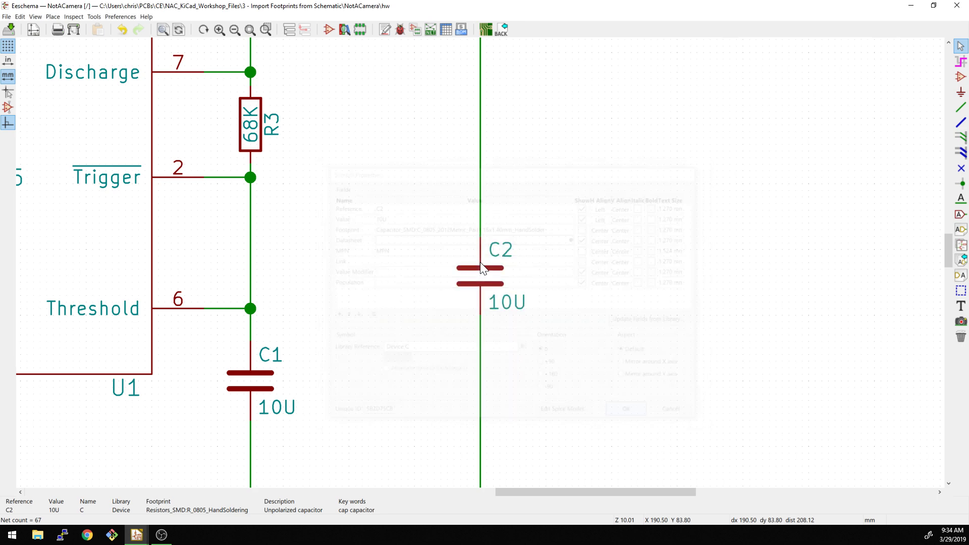
scroll(480, 262, down, 1)
scroll(480, 265, down, 3)
Open LED D1's footprint browser, dismissing the footprint library not found error.
scroll(469, 266, up, 1)
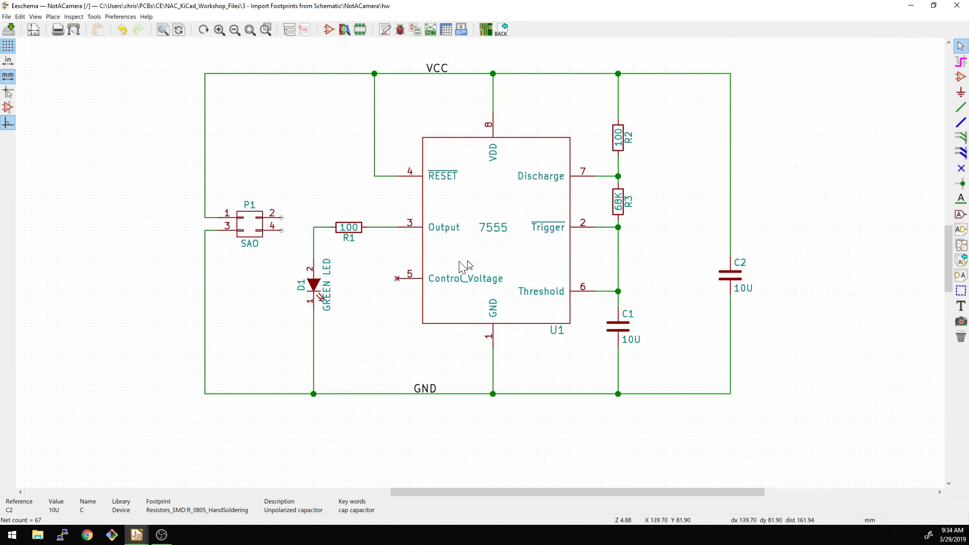
double_click(317, 286)
click(442, 228)
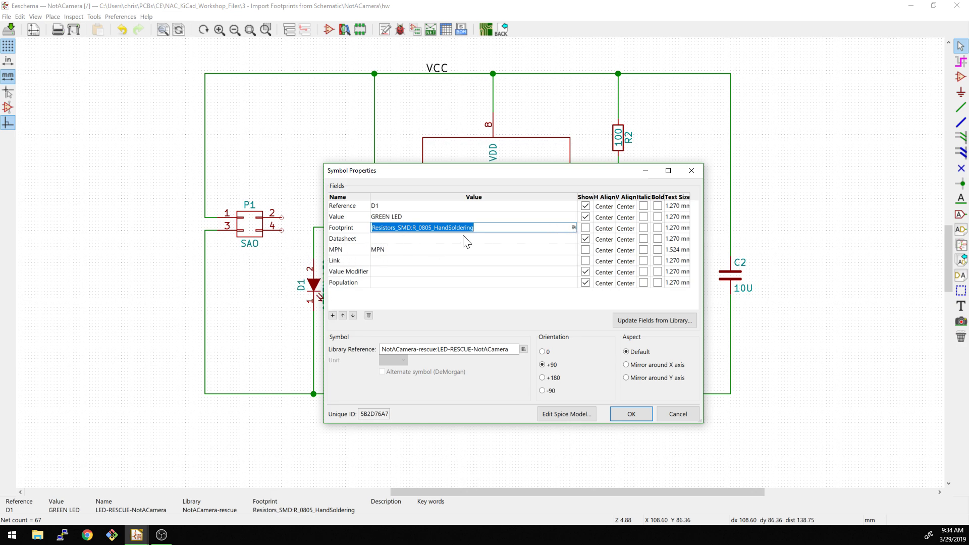
click(574, 230)
click(541, 317)
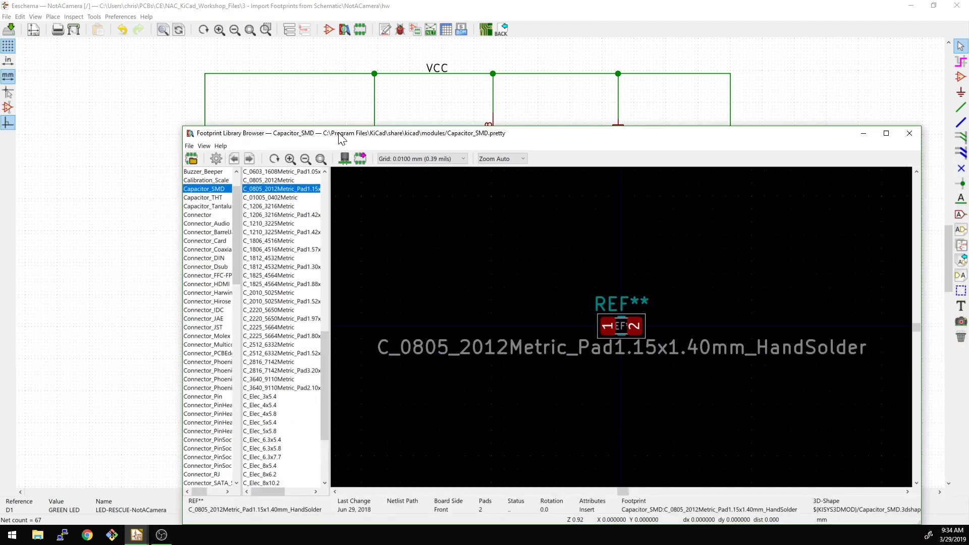
click(245, 198)
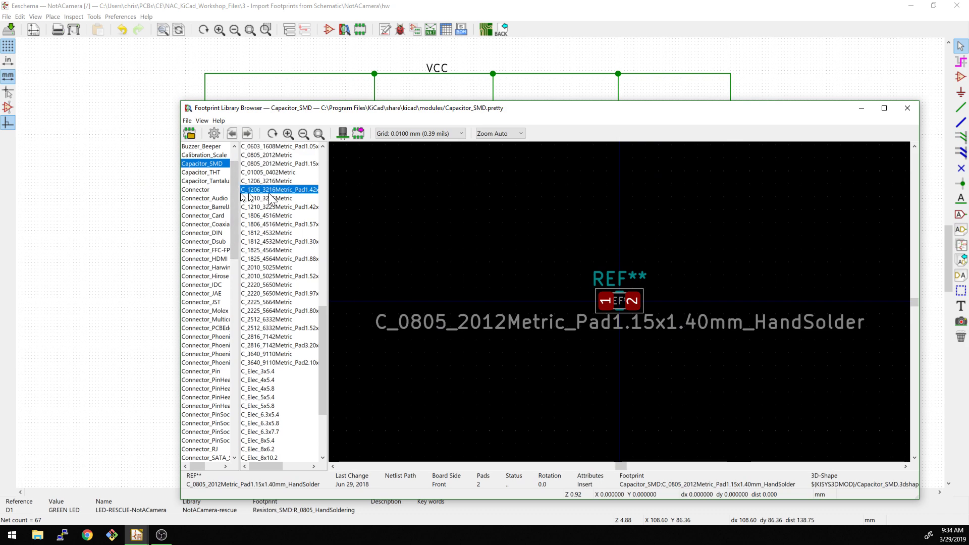
Assign LED_SMD:LED_0805_2012Metric_Pad1.15x1.40mm_HandSolder to D1 and apply the change.
scroll(207, 319, down, 15)
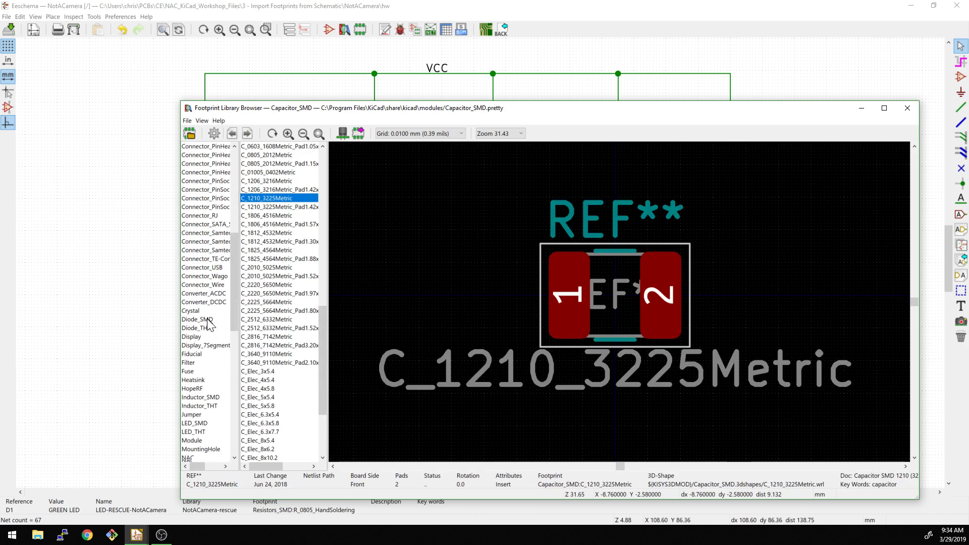
click(193, 250)
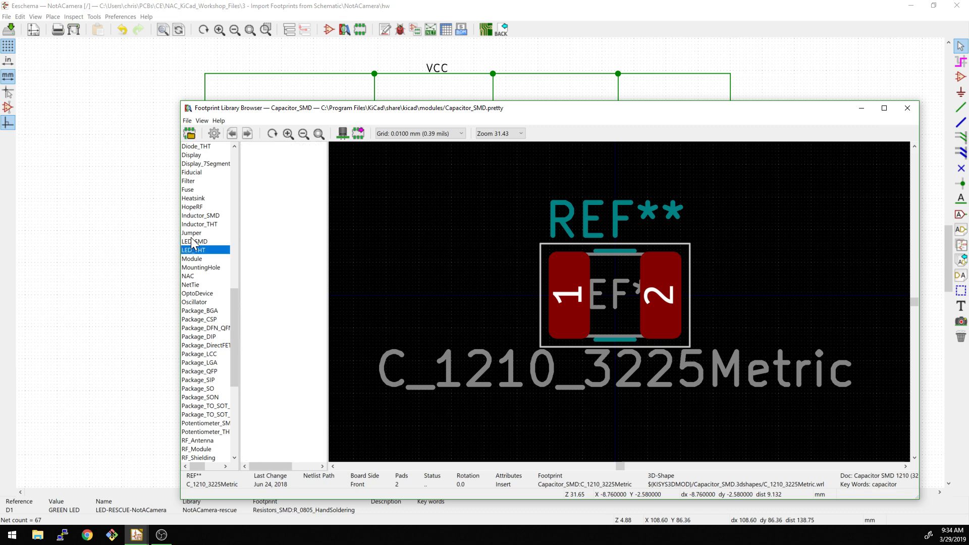
click(195, 241)
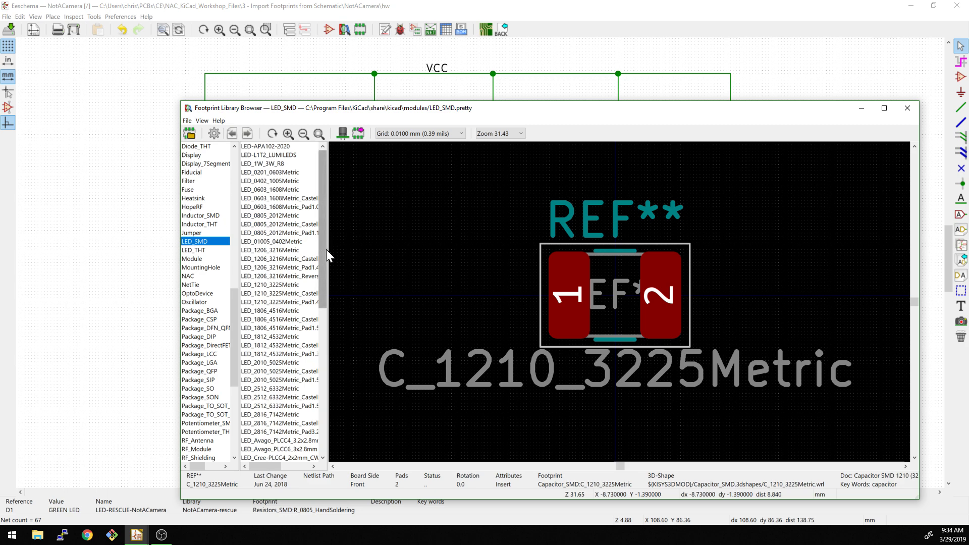
drag(327, 250, 404, 247)
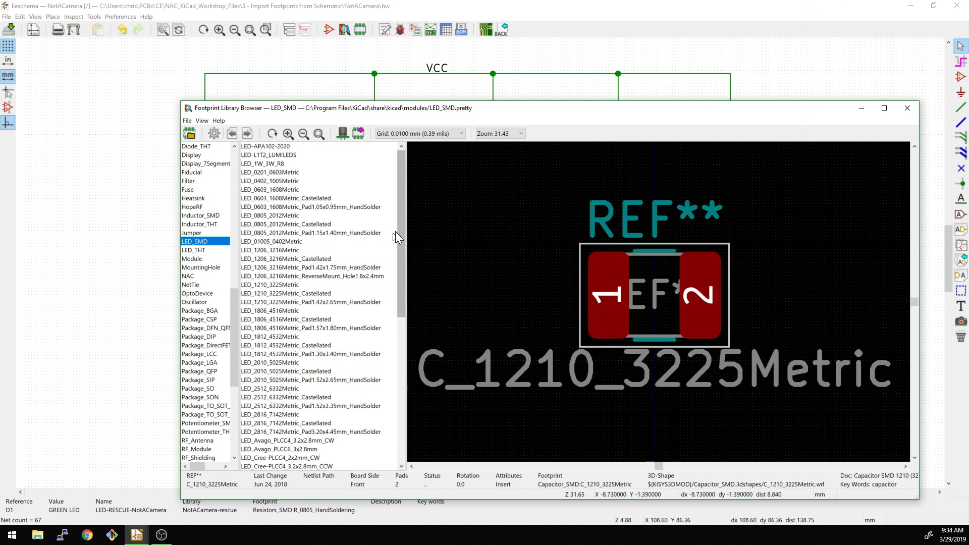
click(314, 234)
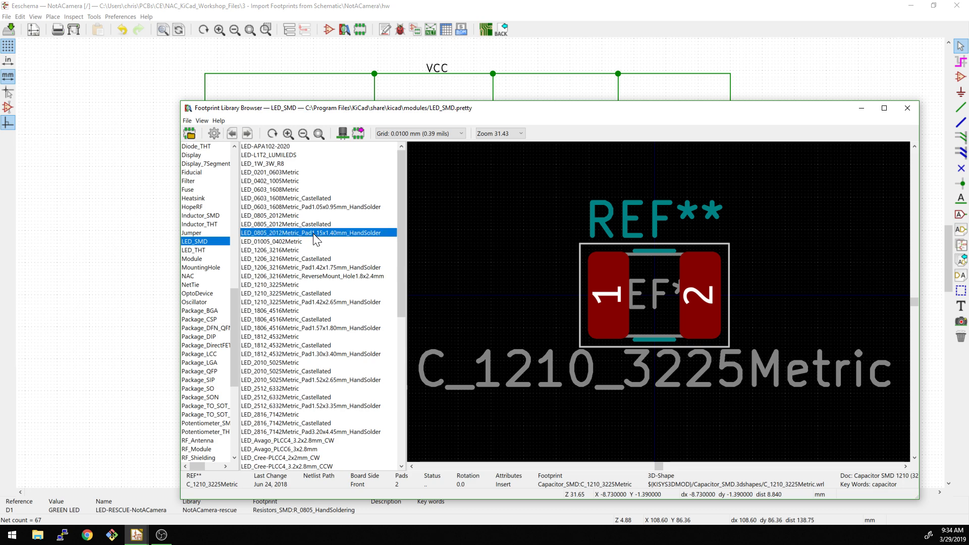
double_click(314, 233)
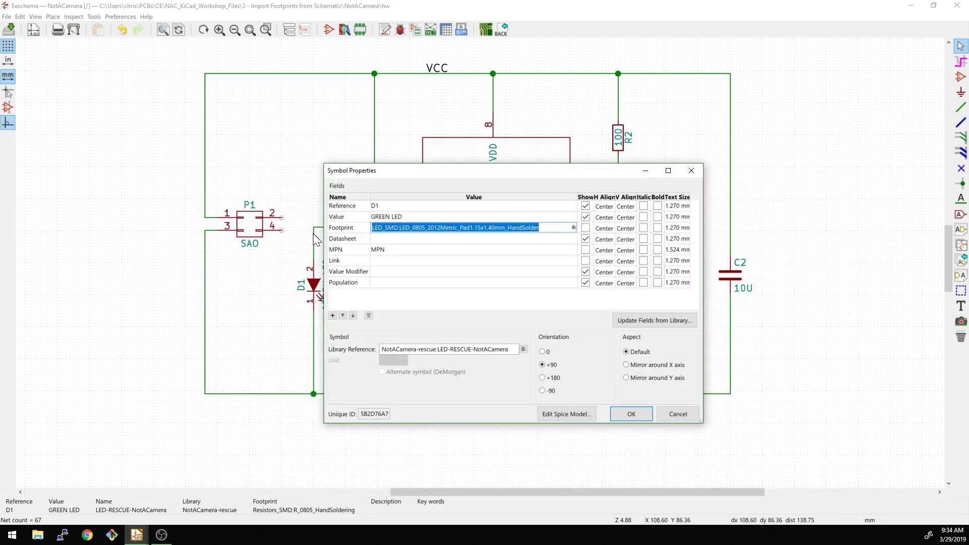
click(631, 414)
click(500, 249)
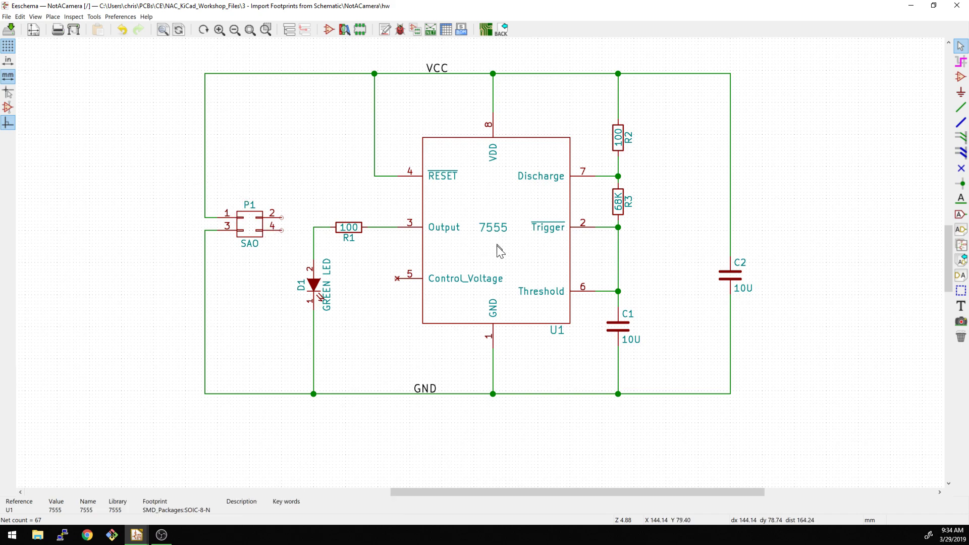
Open the 7555 timer U1's footprint browser, dismissing the error, and maximize it.
double_click(499, 250)
click(573, 229)
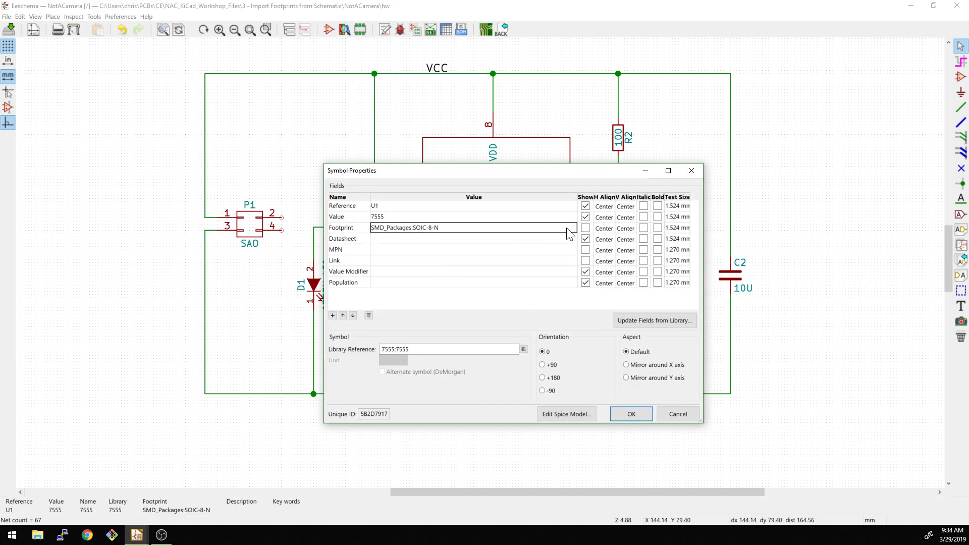
click(574, 228)
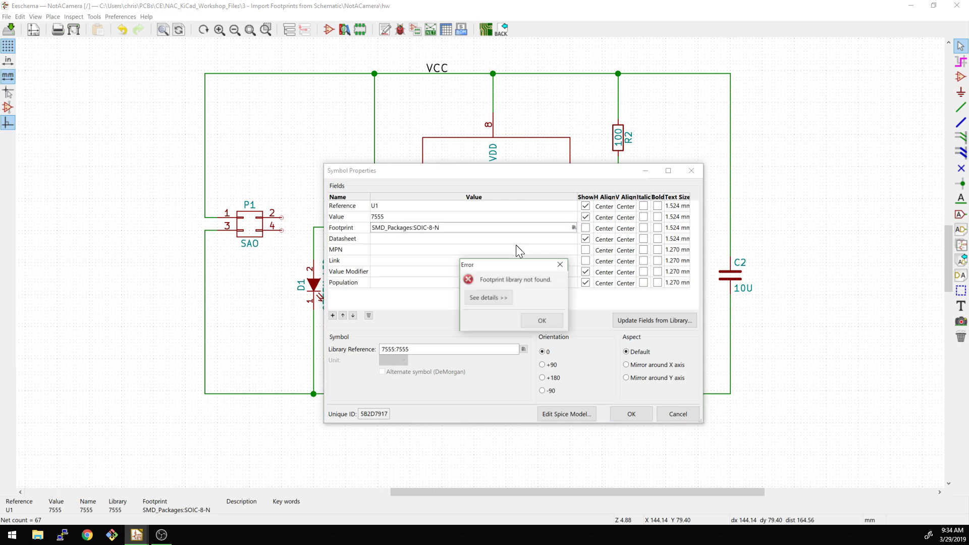
click(542, 321)
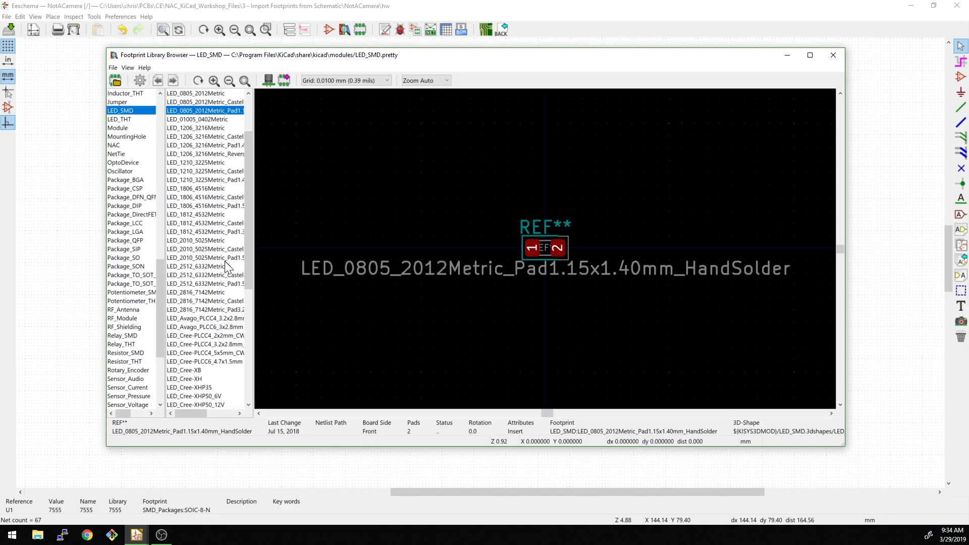
double_click(621, 56)
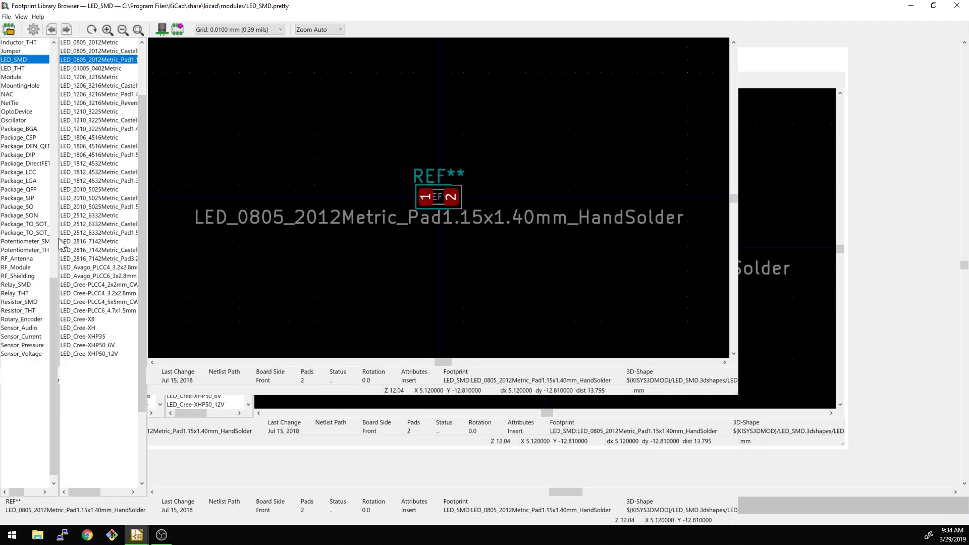
Assign Package_SO:SOIC-8_3.9x4.9mm_P1.27mm as U1's footprint.
click(22, 216)
click(19, 206)
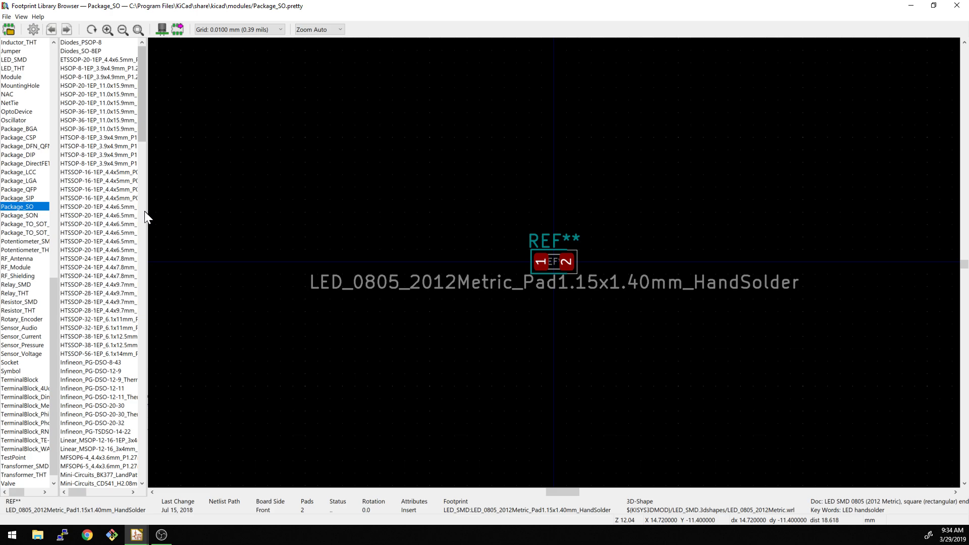
drag(147, 208, 218, 199)
drag(208, 119, 213, 296)
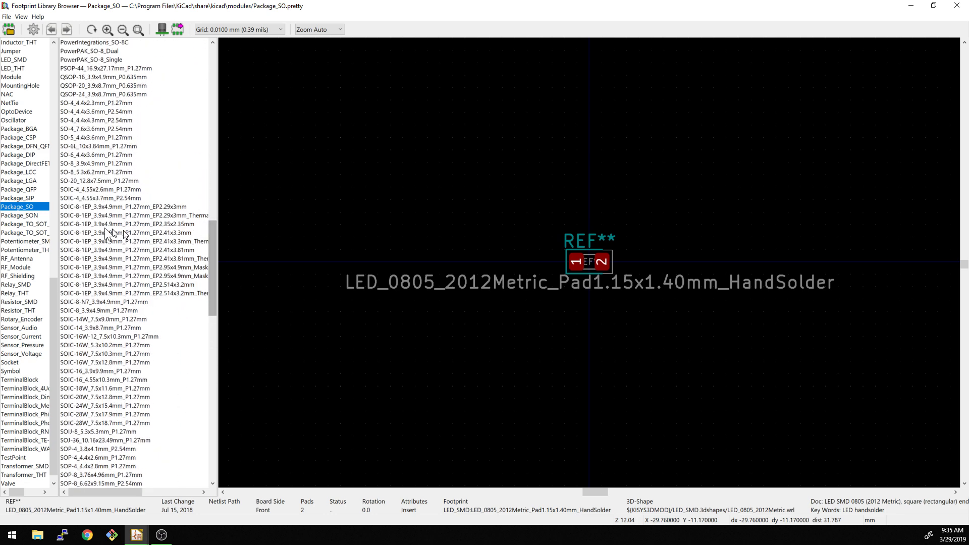
click(78, 303)
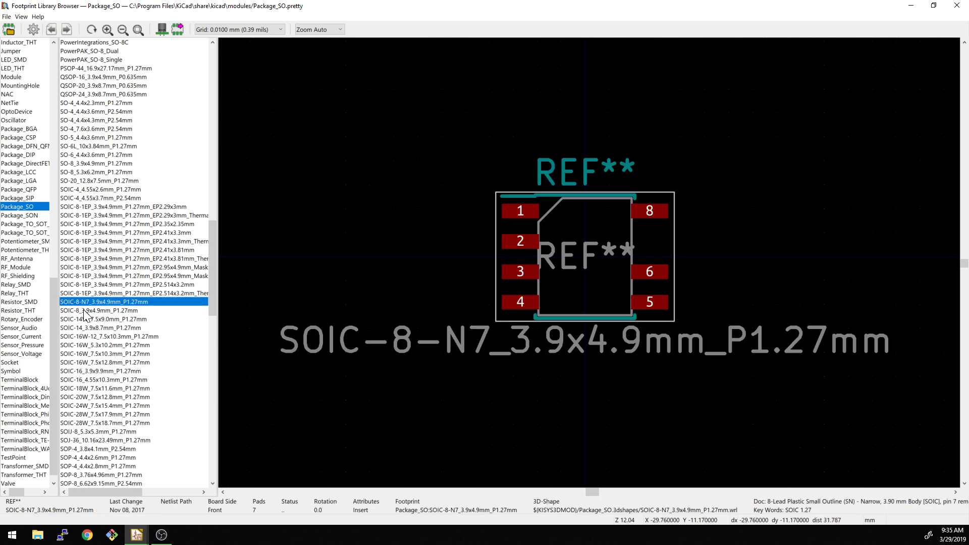
click(87, 311)
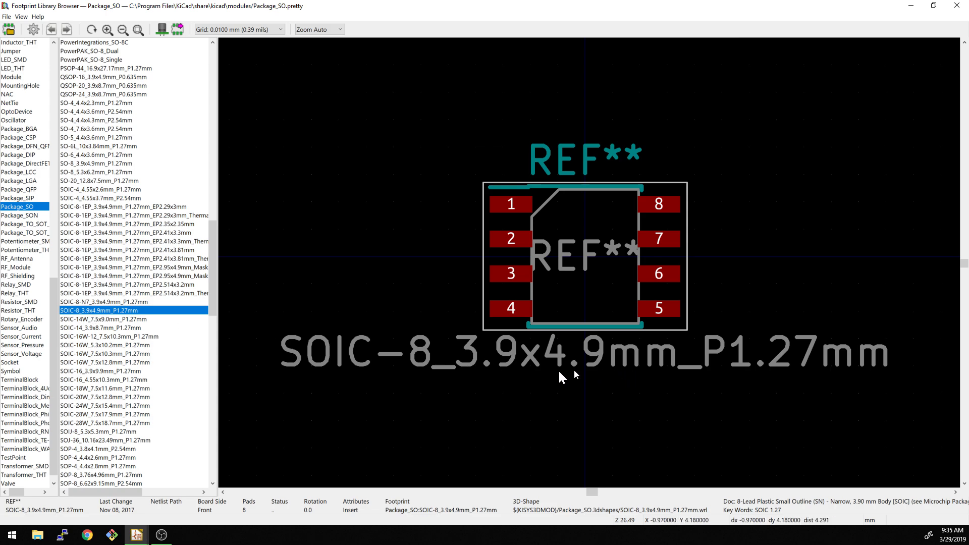
double_click(113, 310)
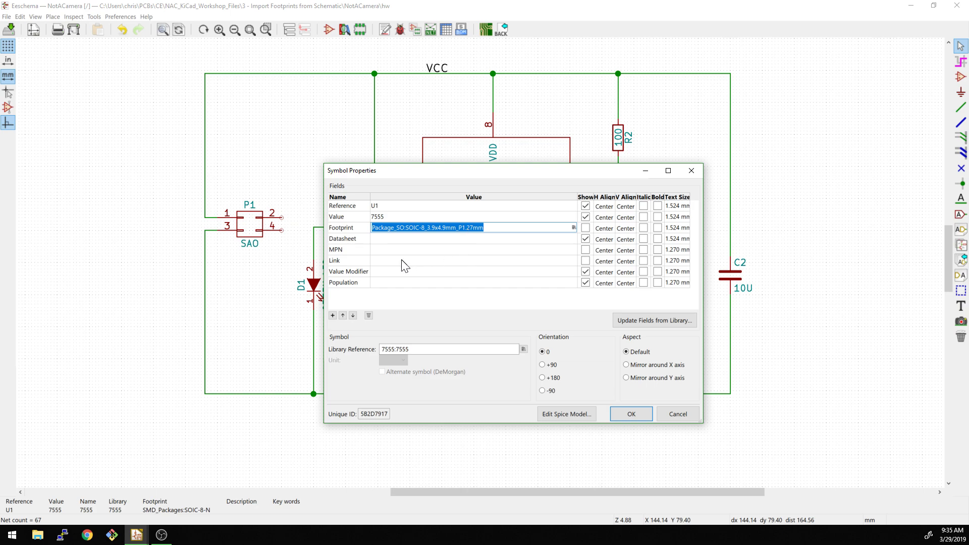
Confirm U1's footprint and open connector P1's footprint browser, dismissing the library error.
click(631, 414)
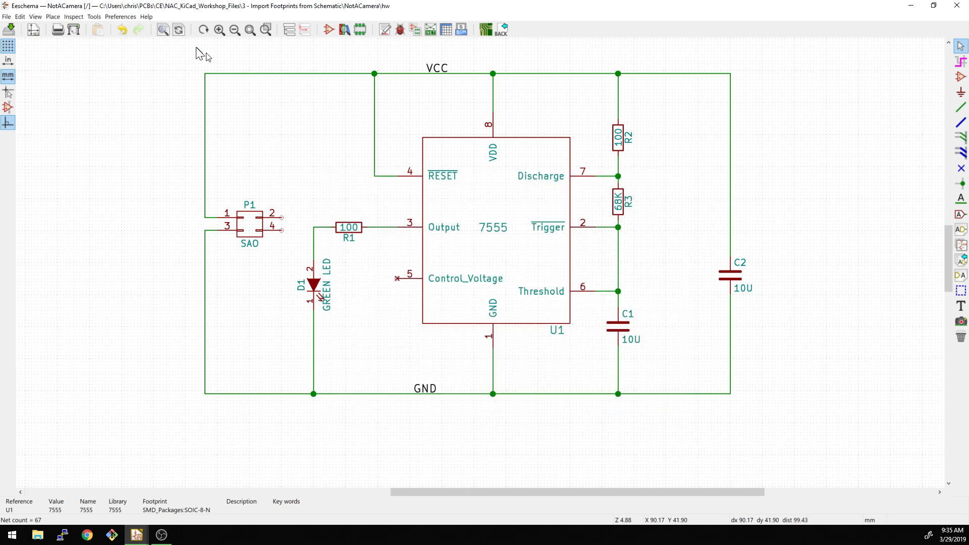
double_click(245, 232)
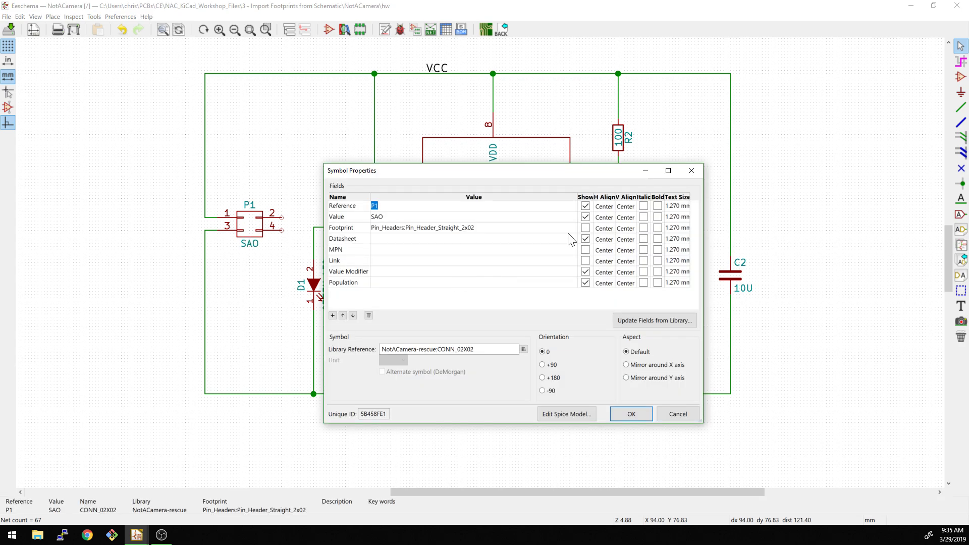
click(574, 228)
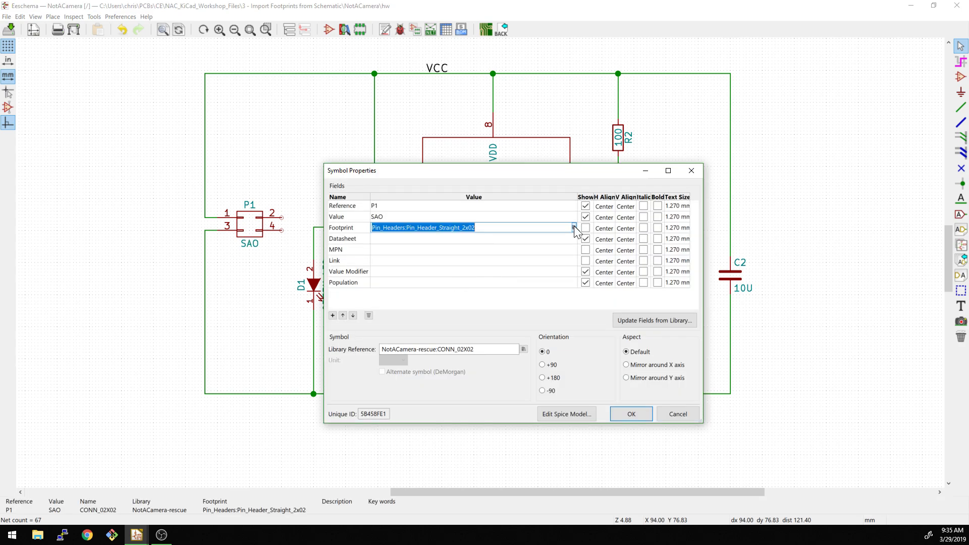
click(574, 228)
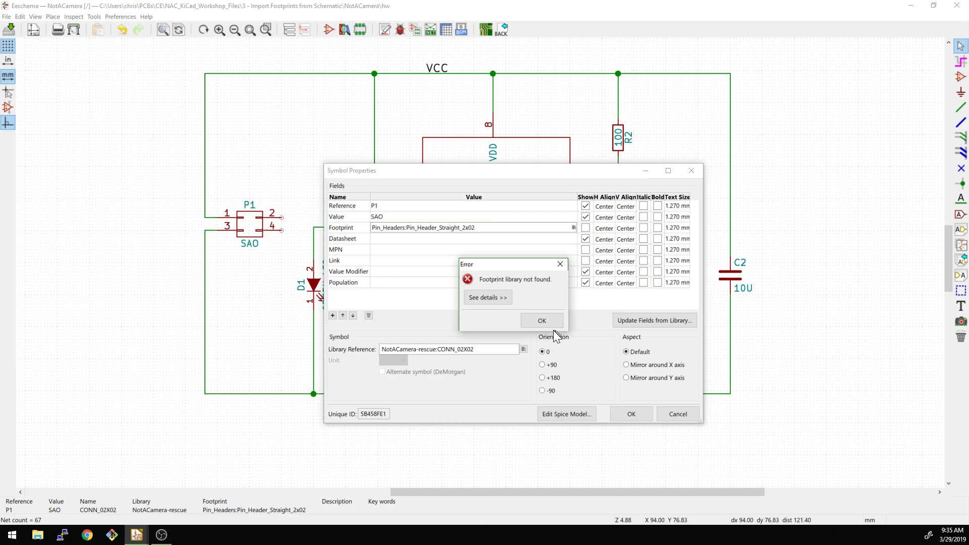
click(548, 323)
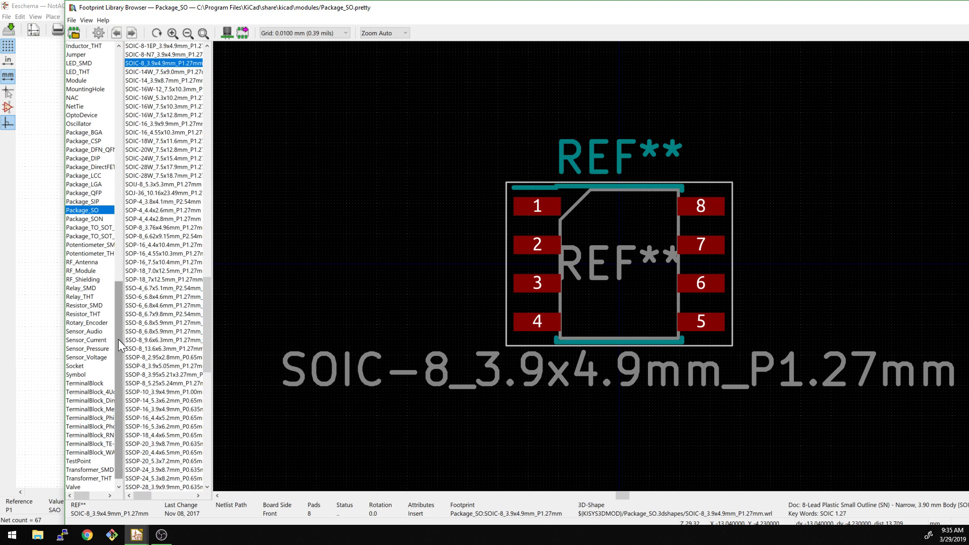
Assign Connector_PinHeader_2.54mm:PinHeader_2x02_P2.54mm_Vertical as P1's footprint.
drag(120, 347, 110, 288)
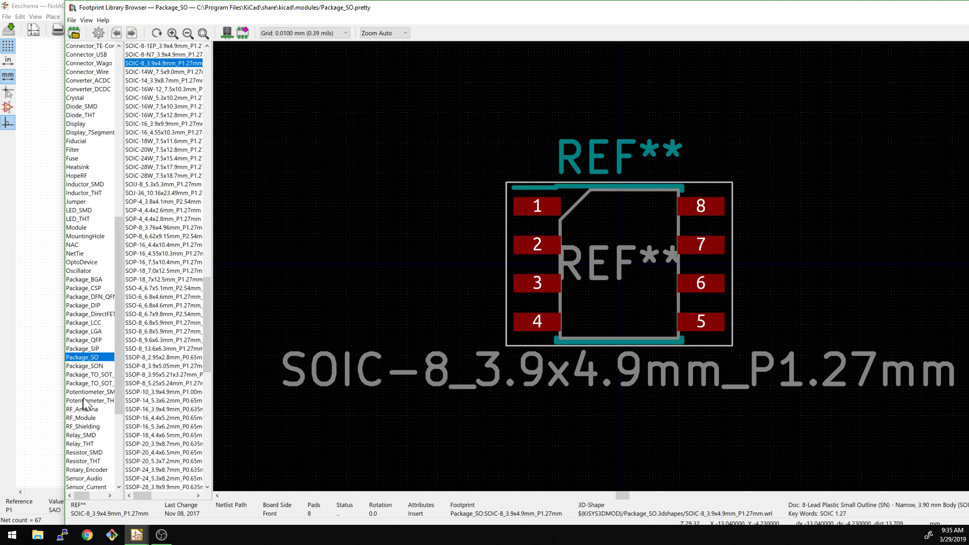
scroll(105, 304, up, 2)
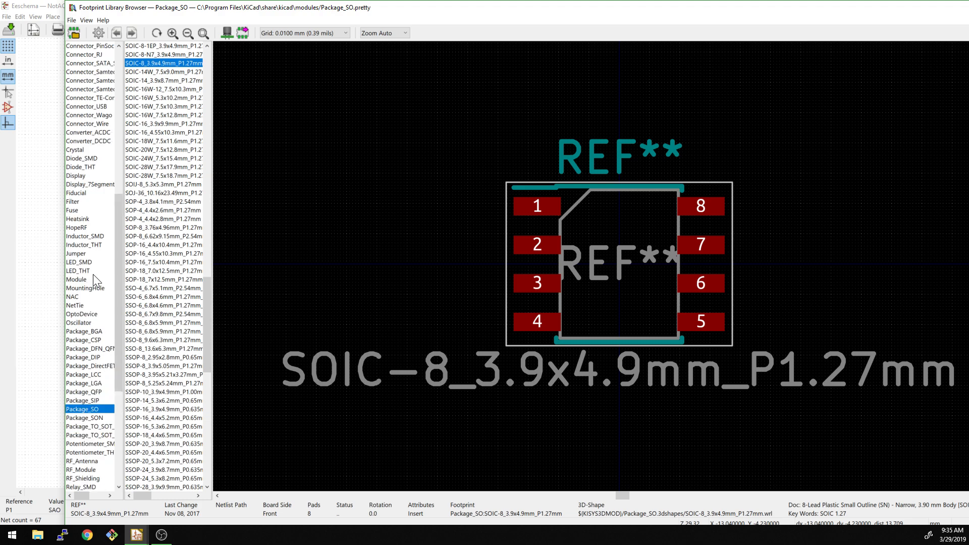
scroll(95, 262, up, 6)
scroll(95, 253, up, 6)
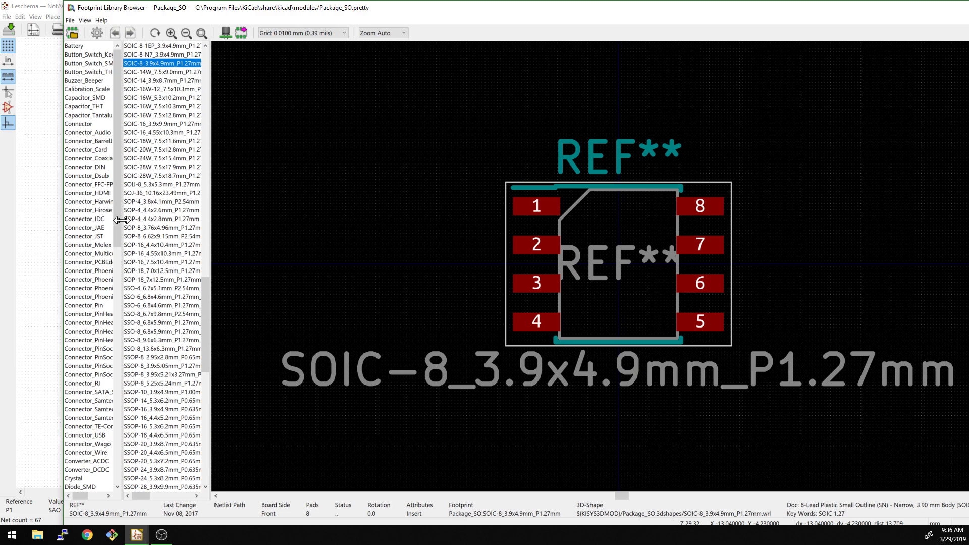
key(super+Up)
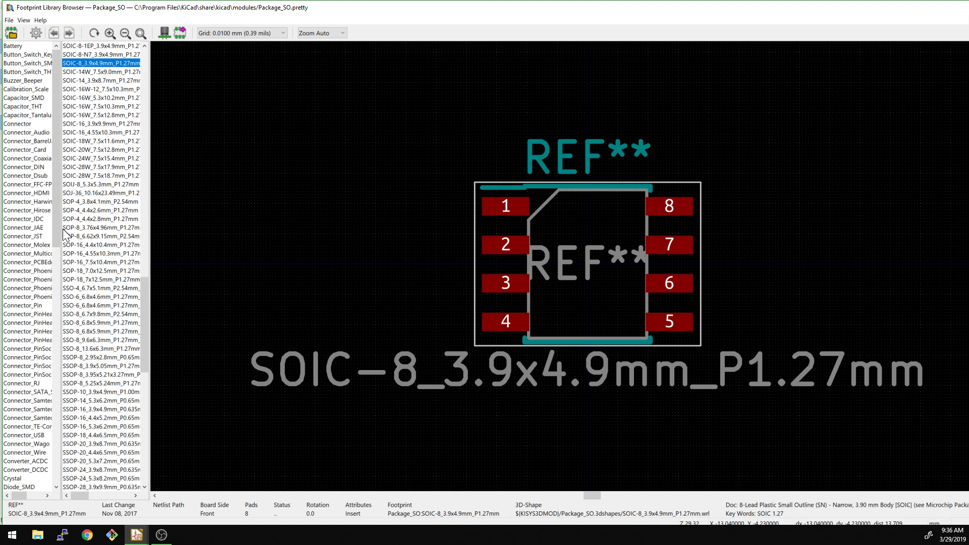
drag(65, 231, 192, 240)
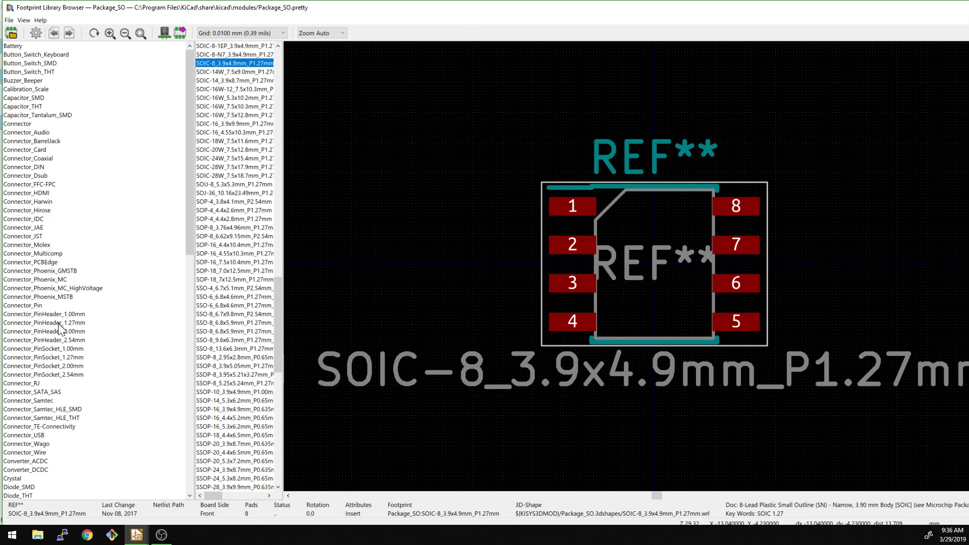
click(59, 340)
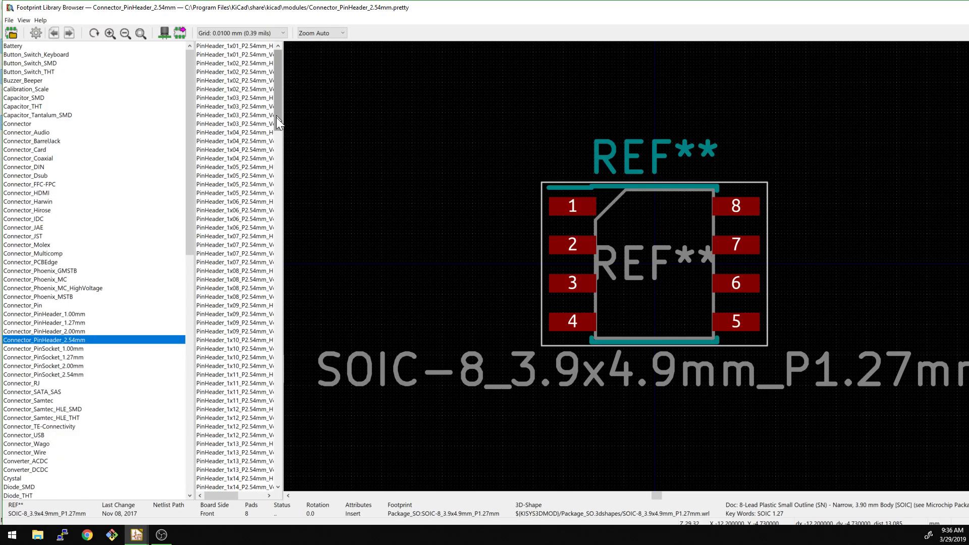
drag(278, 124, 281, 326)
click(257, 288)
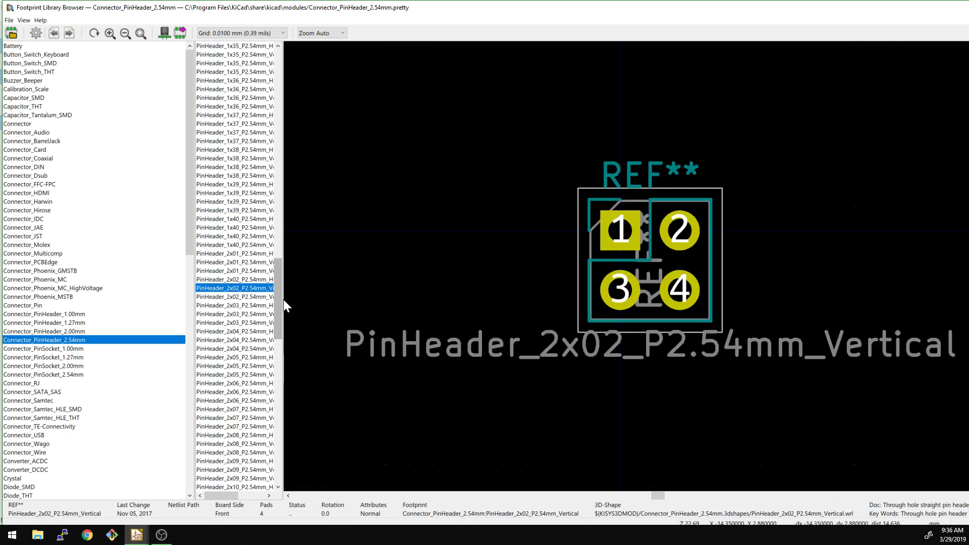
drag(284, 299, 373, 304)
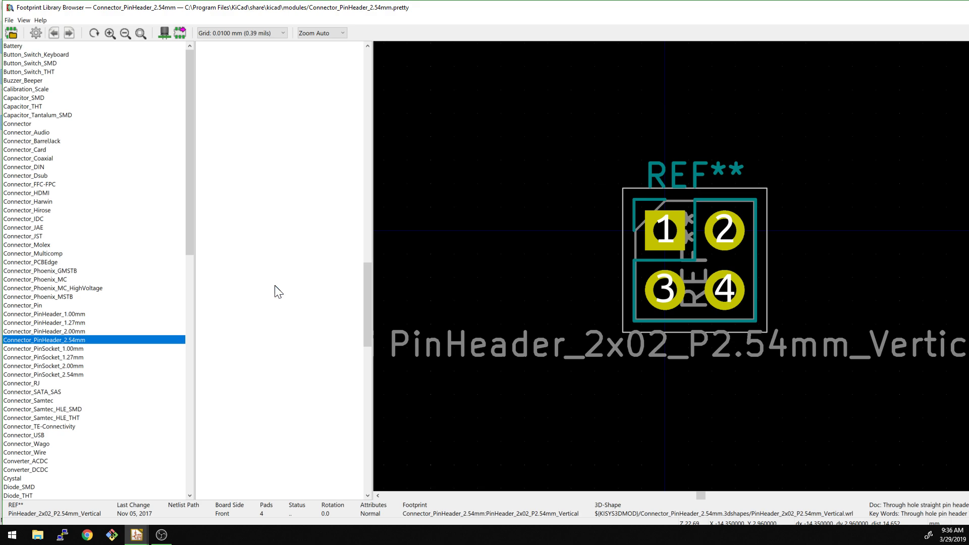
double_click(275, 286)
Confirm P1's footprint, then list every symbol's full footprint, ungrouped, in the Symbol Fields table.
click(631, 414)
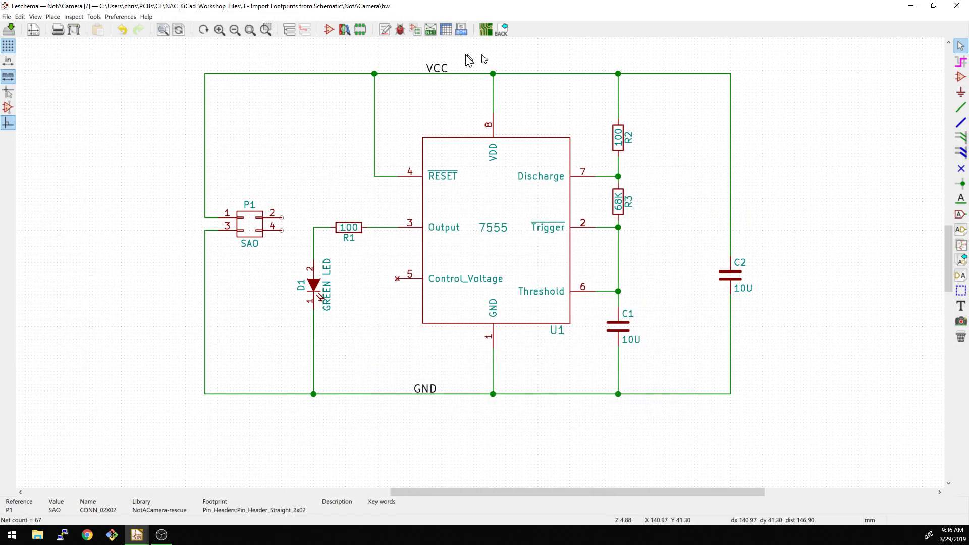
click(446, 30)
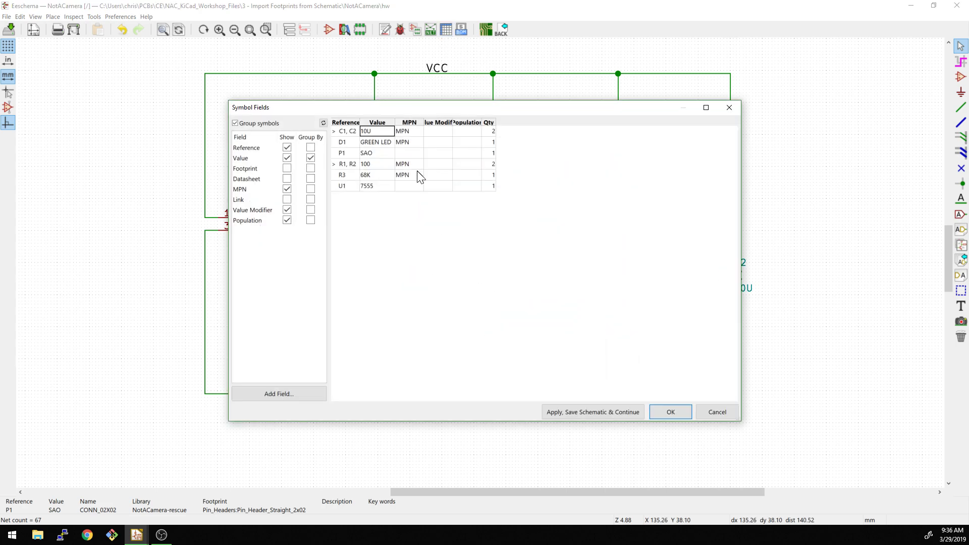
click(287, 168)
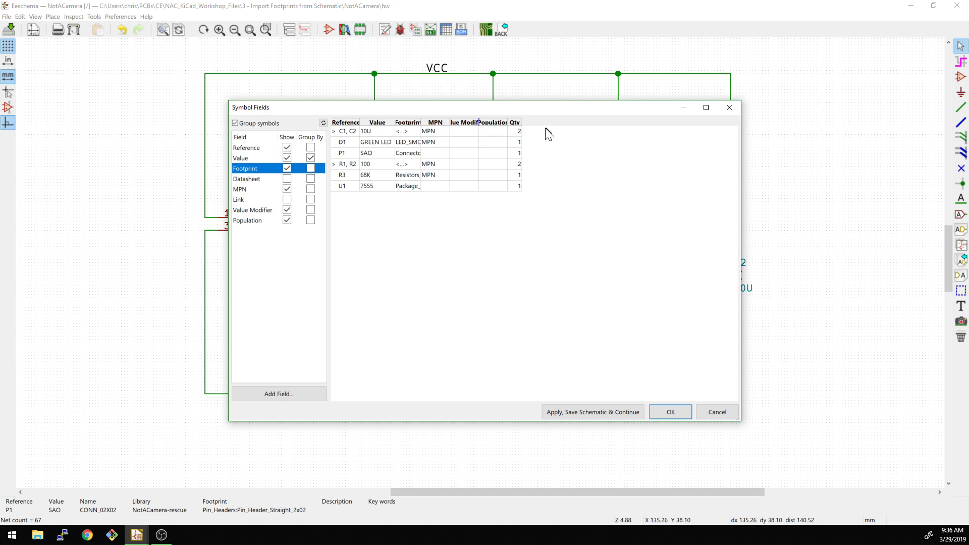
click(287, 147)
click(528, 289)
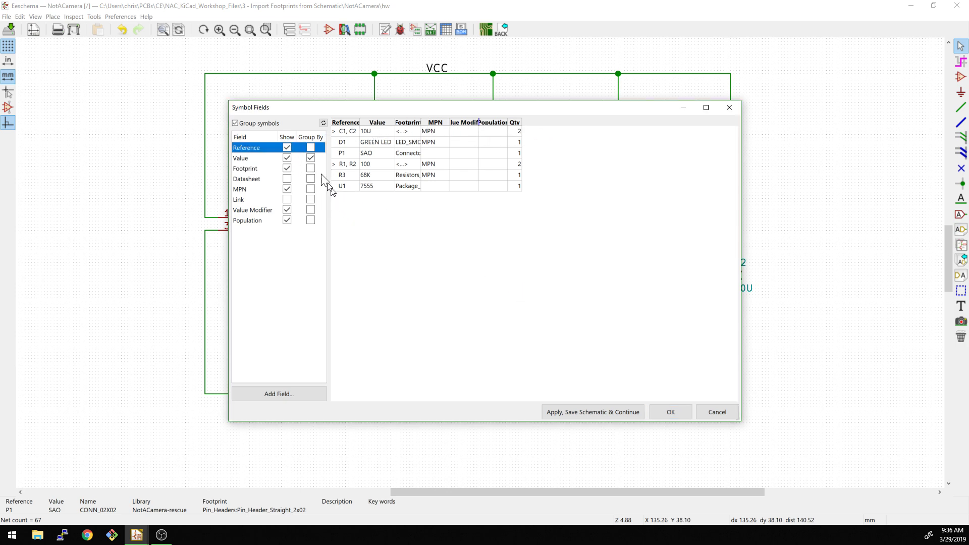
click(311, 158)
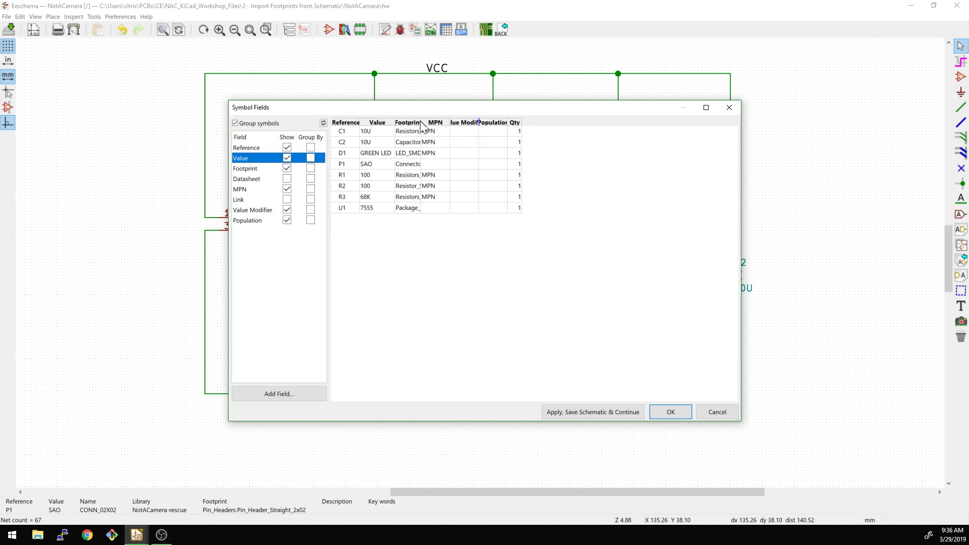
drag(422, 126, 515, 128)
Copy C2's Capacitor_SMD 0805_2012Metric HandSolder footprint into C1.
double_click(447, 147)
key(ctrl+c)
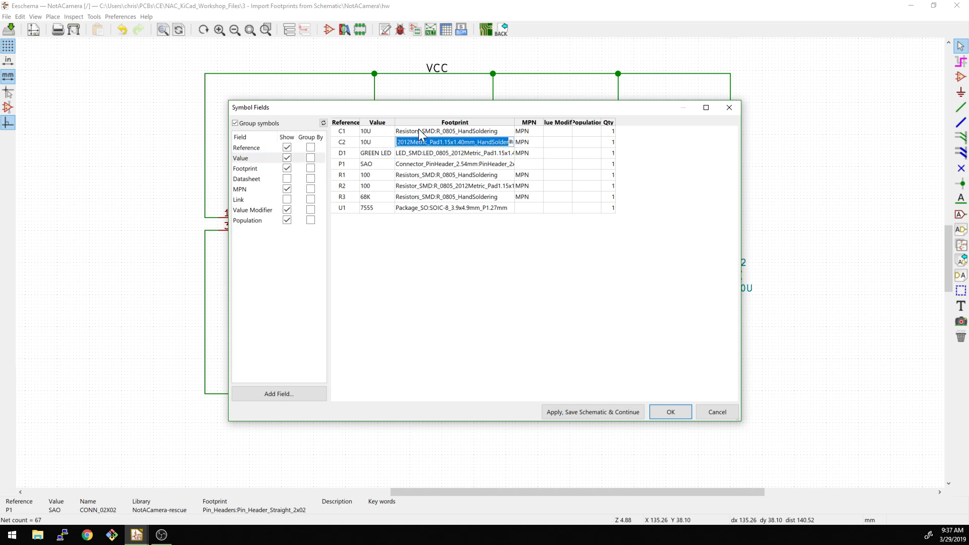
key(End)
click(421, 133)
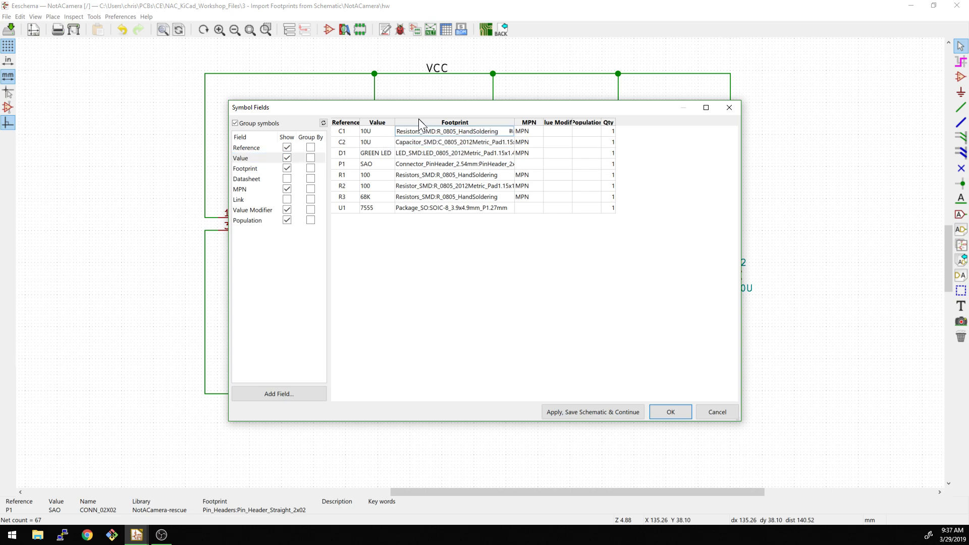
key(ctrl+v)
click(477, 143)
click(449, 151)
click(437, 163)
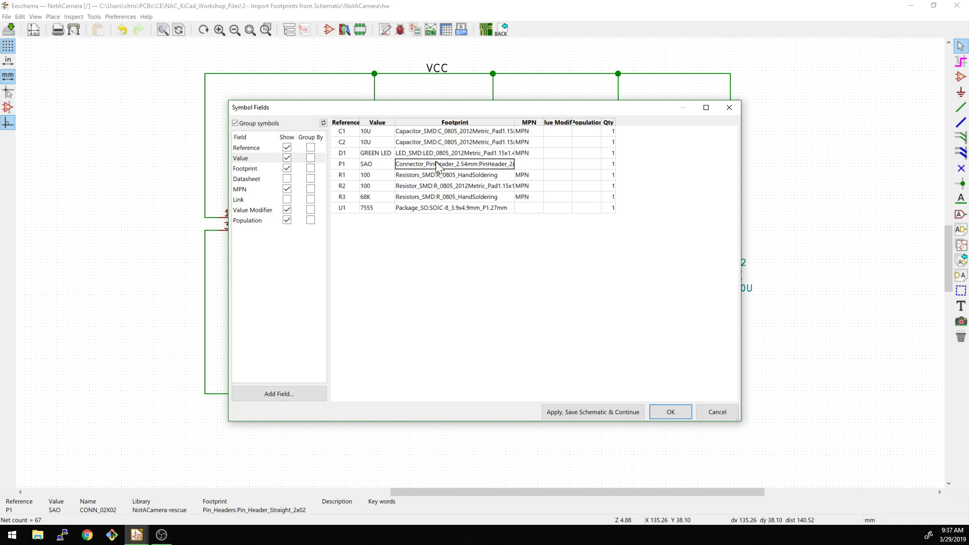
Give R1, R2 and R3 the Resistor_SMD 0805_2012Metric HandSolder footprint and apply the changes.
click(435, 174)
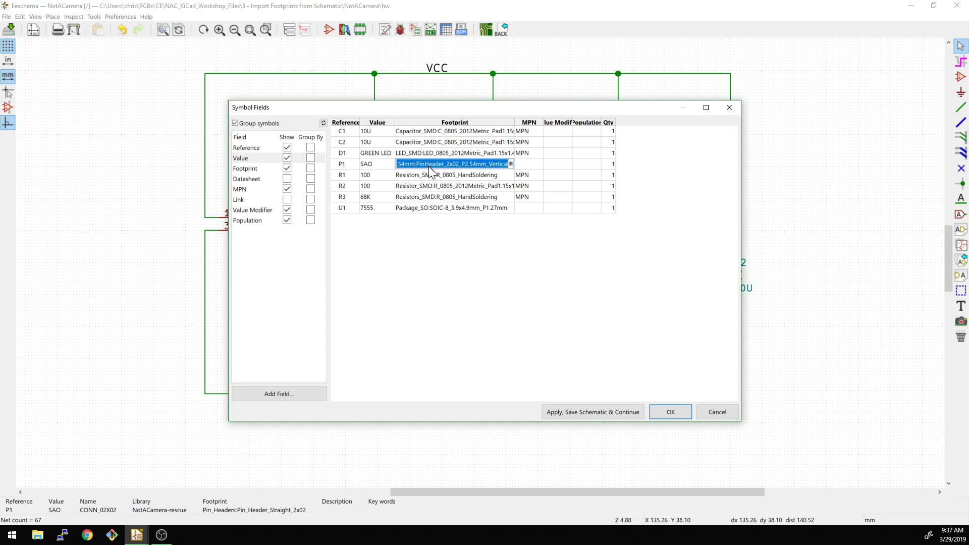
click(438, 187)
key(ctrl+c)
key(Up)
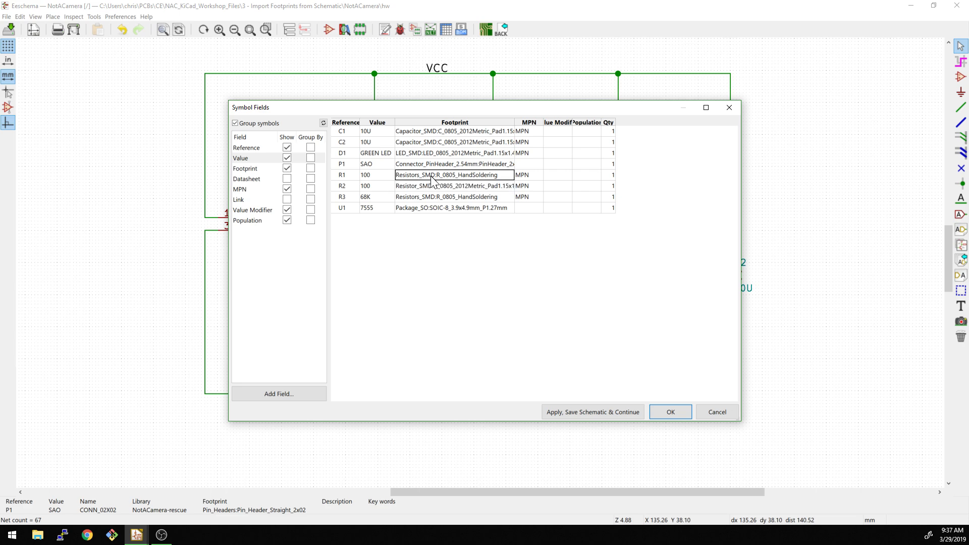
key(ctrl+v)
click(434, 197)
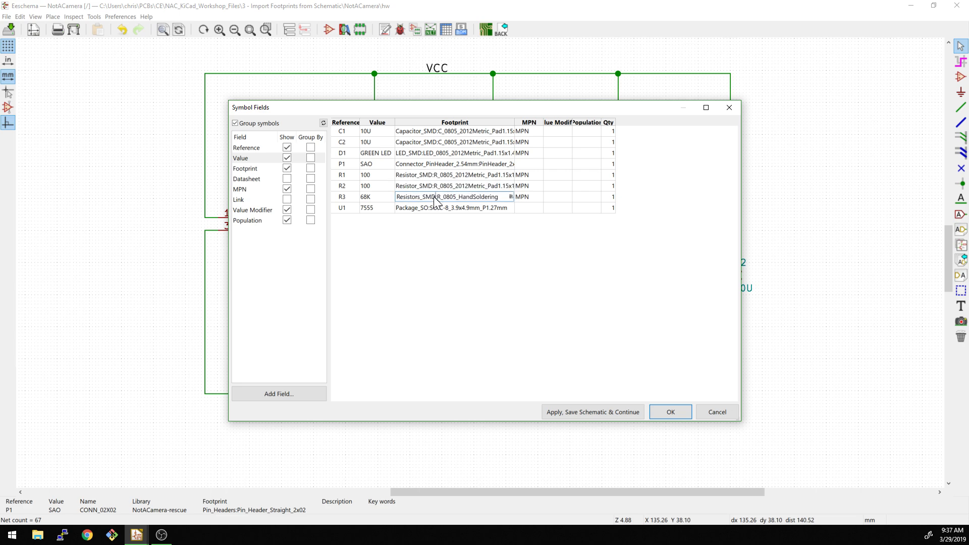
text(Resistor_SMD:R_0805_2012Metric_Pad1.15x1.40mm_HandSolder)
key(Up)
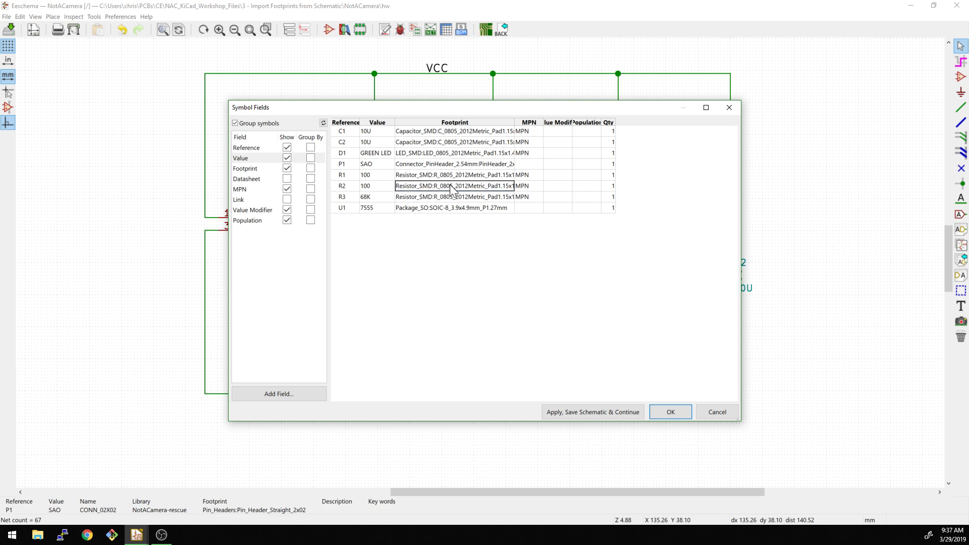
text(Resistor_SMD:R_0805_2012Metric_Pad1.15x1.40mm_HandSolder)
click(411, 175)
text(Resistor_SMD:R_0805_2012Metric_Pad1.15x1.40mm_HandSolder)
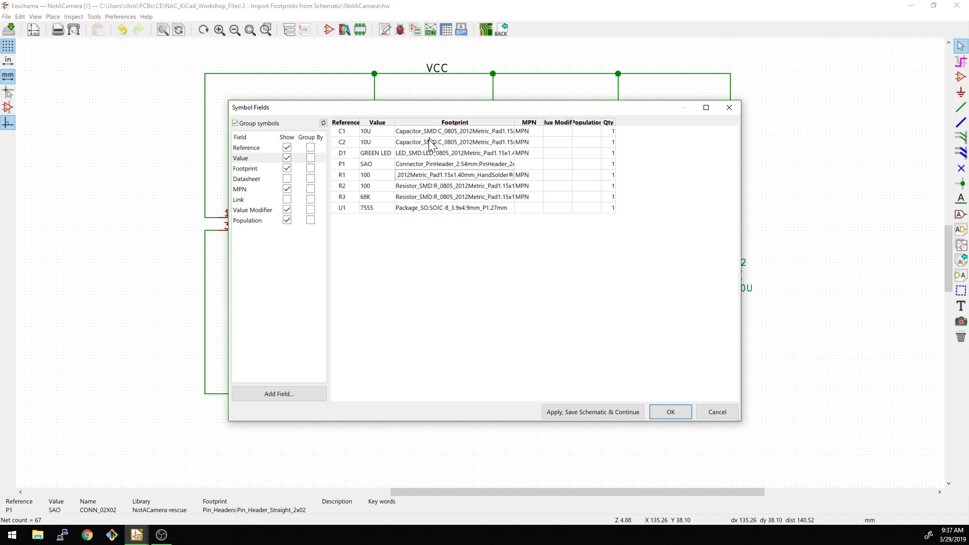
click(670, 412)
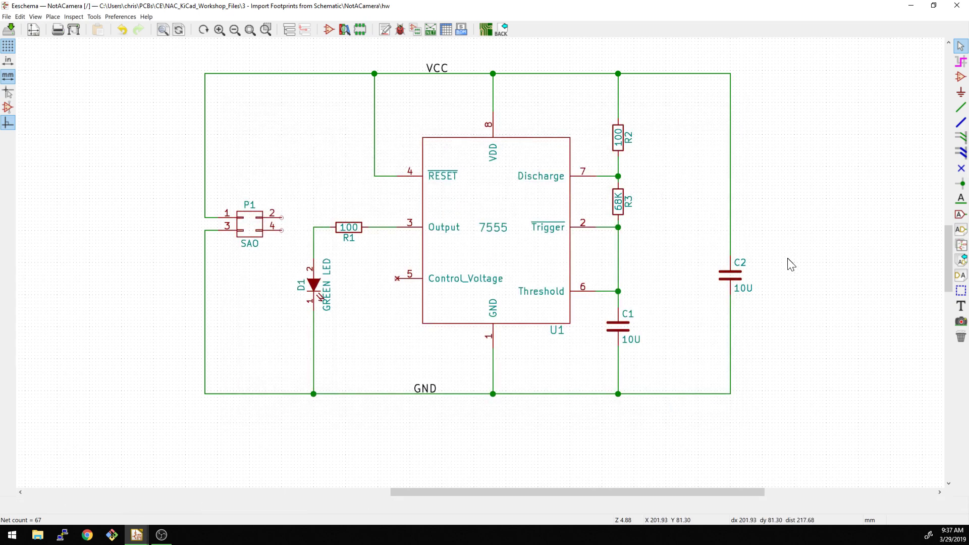
Update the NotACamera PCB from the schematic, adding all eight footprints with 24 pads and 9 nets.
key(F8)
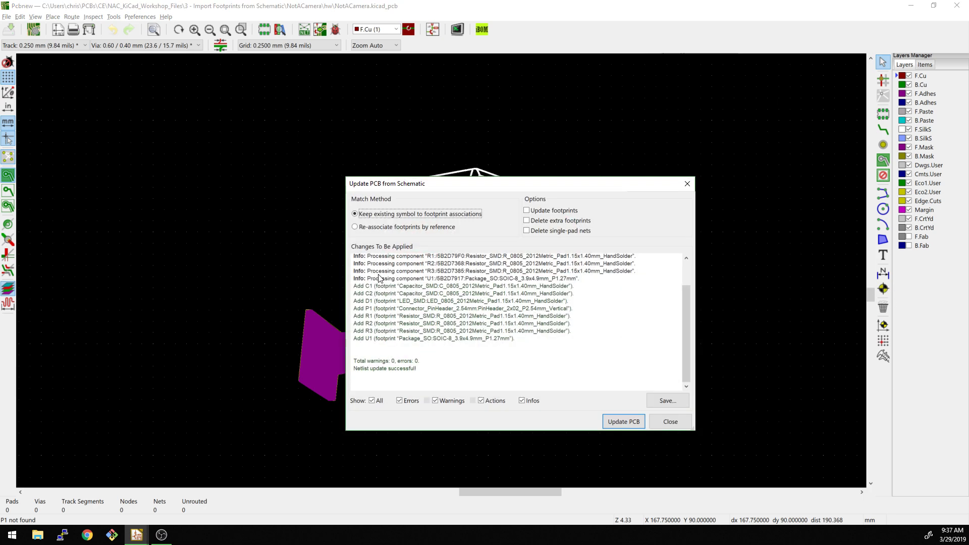
drag(544, 348, 358, 254)
click(413, 302)
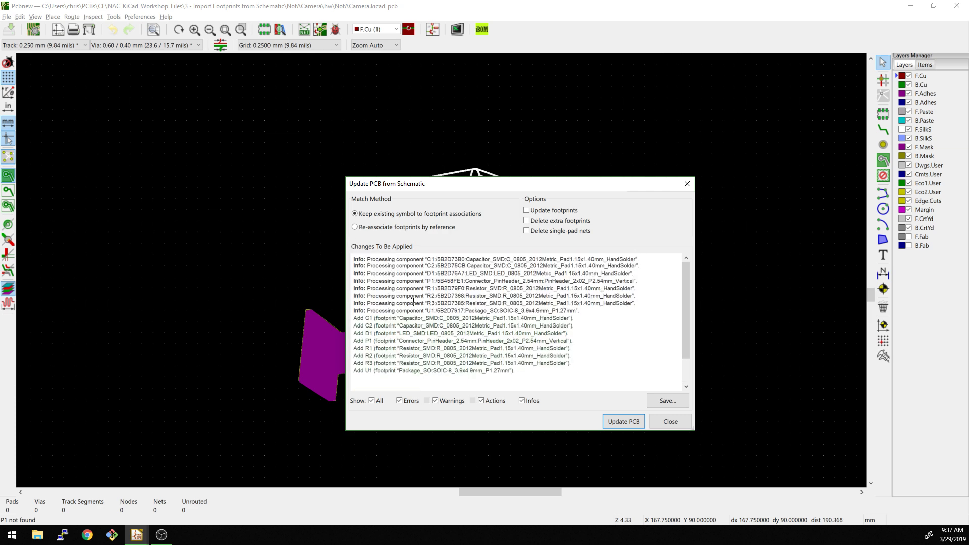
scroll(411, 288, down, 2)
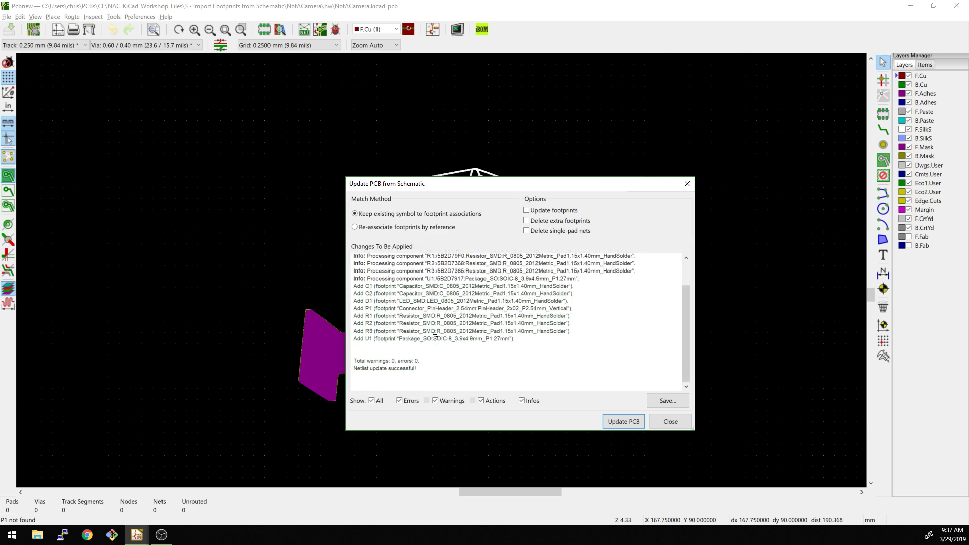
click(624, 423)
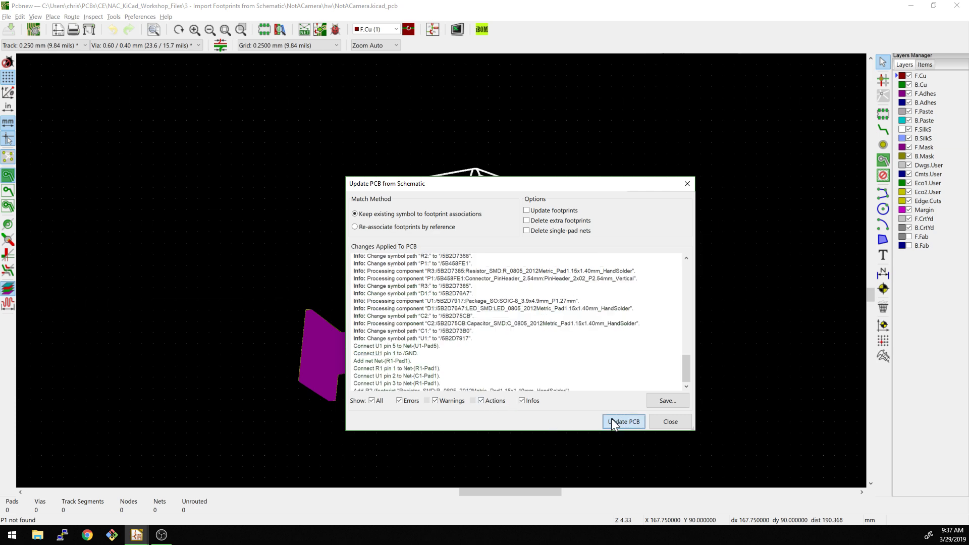
click(662, 422)
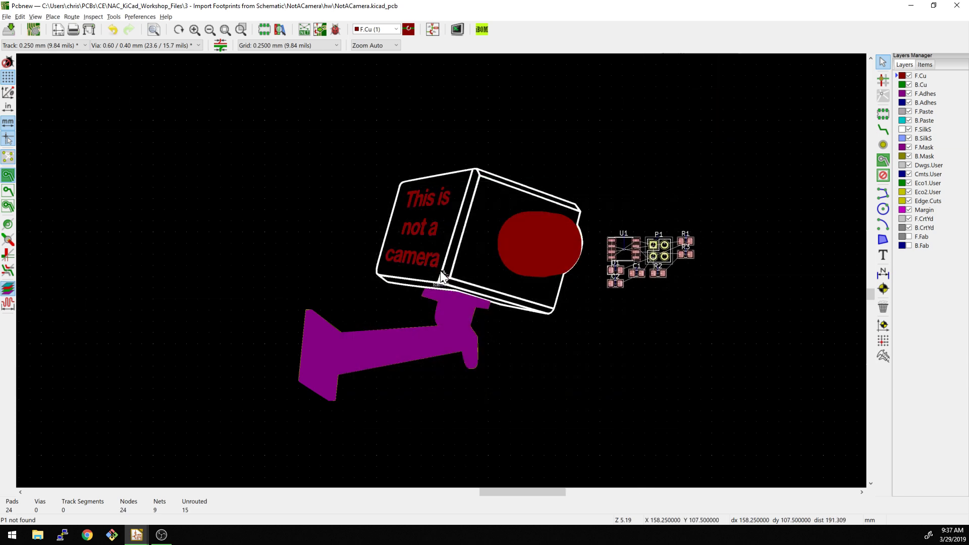
Drop the imported footprints beside the camera drawing and move P1 onto the purple camera mount.
scroll(639, 267, up, 2)
click(580, 256)
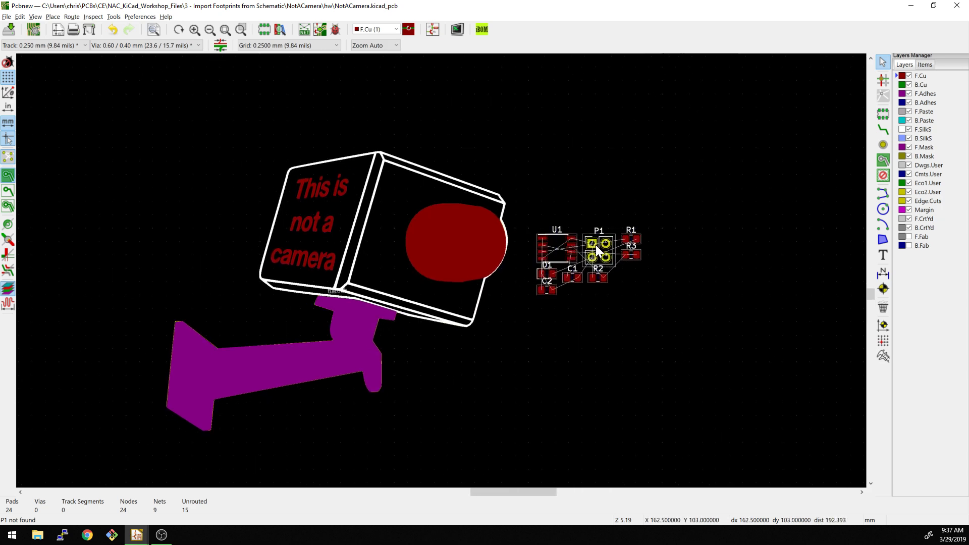
drag(606, 243, 203, 377)
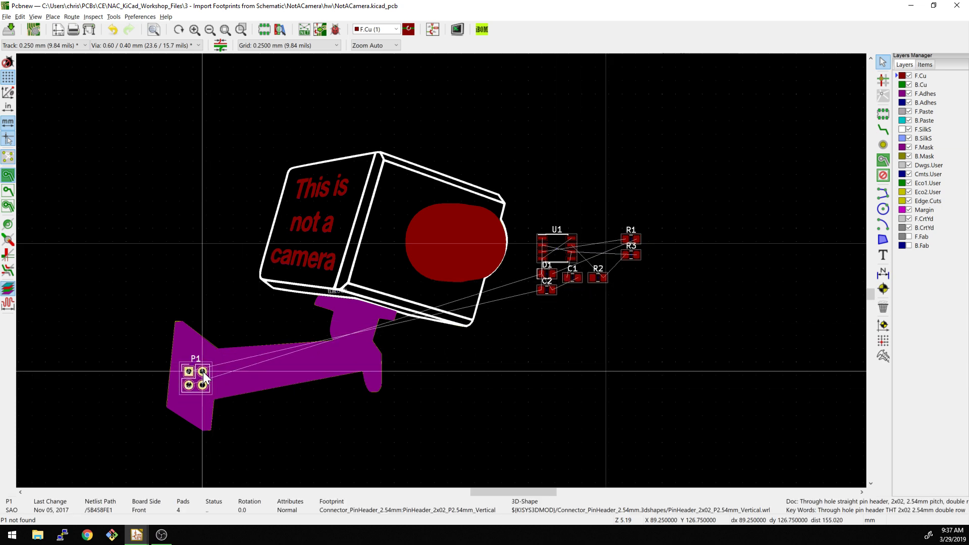
click(298, 370)
Move U1 onto the camera cube and flip it to the board's back side.
drag(556, 248, 390, 248)
key(f)
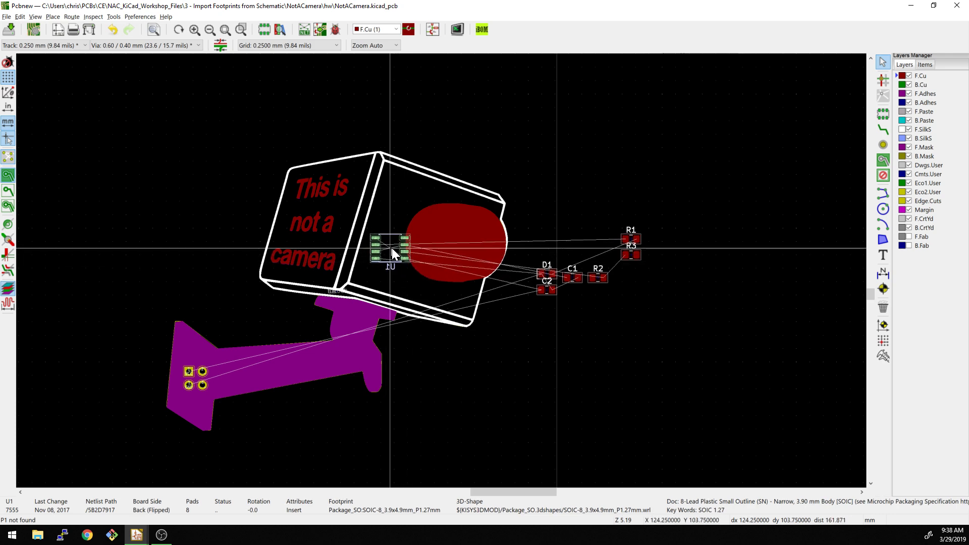
key(Escape)
Flip the six passive parts to the back side and make back-side footprints visible again.
click(550, 277)
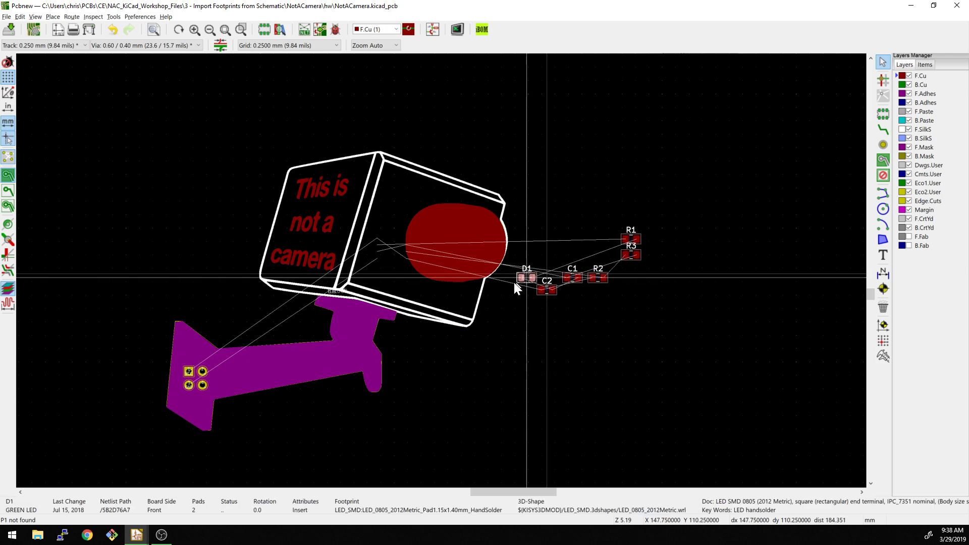
key(Escape)
drag(528, 200, 735, 330)
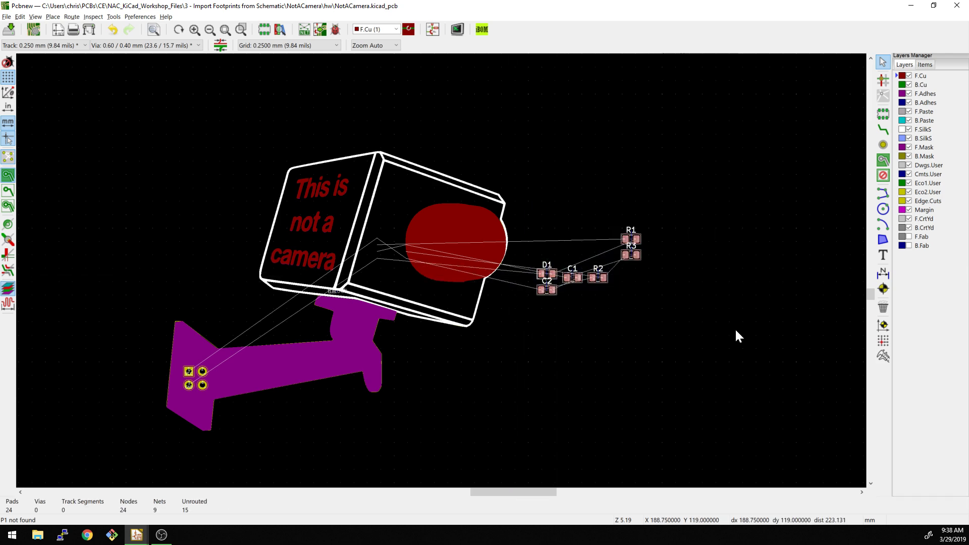
key(f)
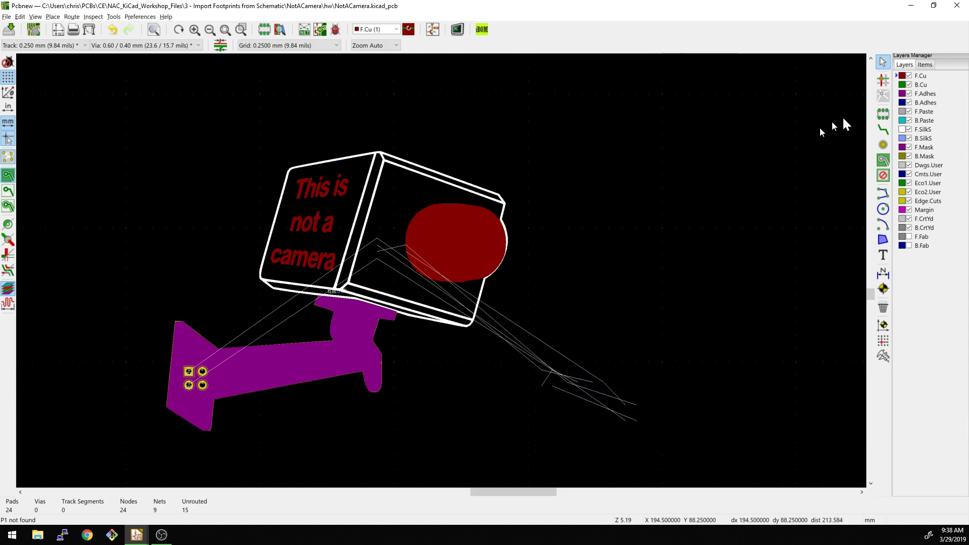
click(925, 65)
click(919, 84)
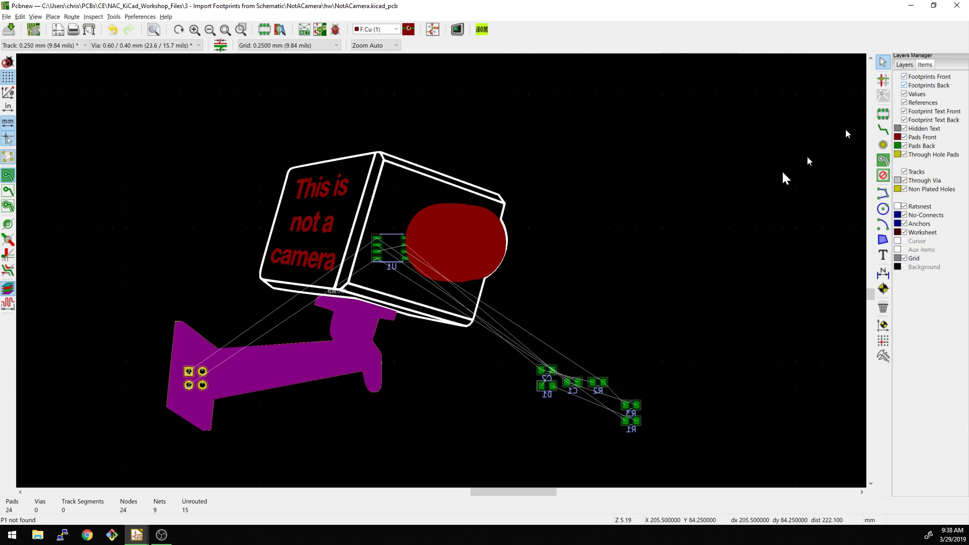
scroll(628, 259, down, 2)
Move the six flipped passives onto the camera face next to U1.
drag(525, 273, 726, 386)
drag(650, 366, 435, 193)
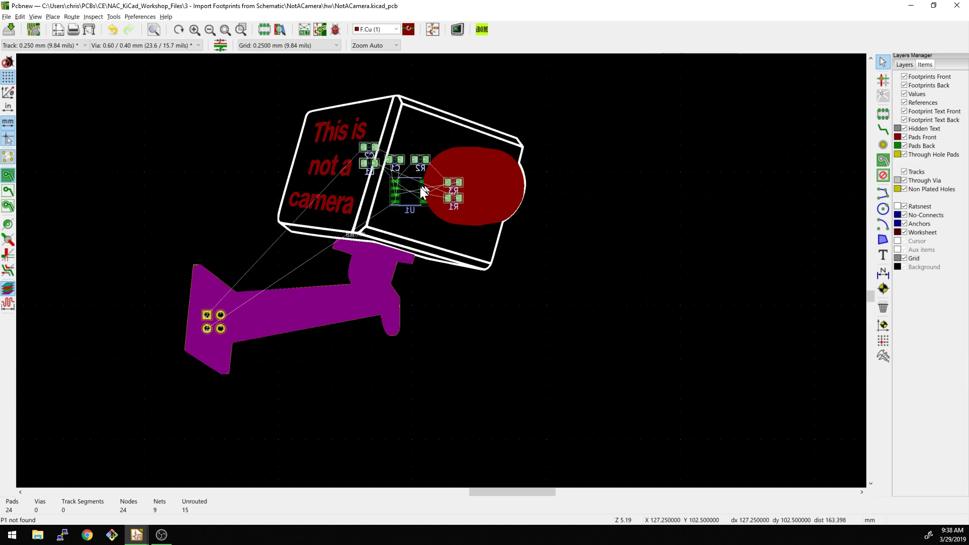
scroll(429, 193, up, 3)
scroll(441, 269, down, 5)
scroll(441, 269, up, 3)
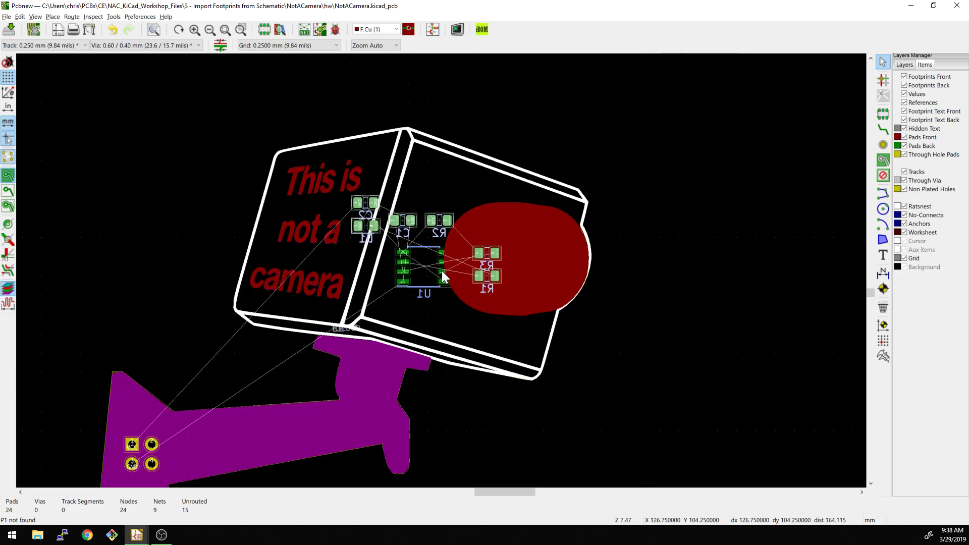
scroll(443, 273, up, 2)
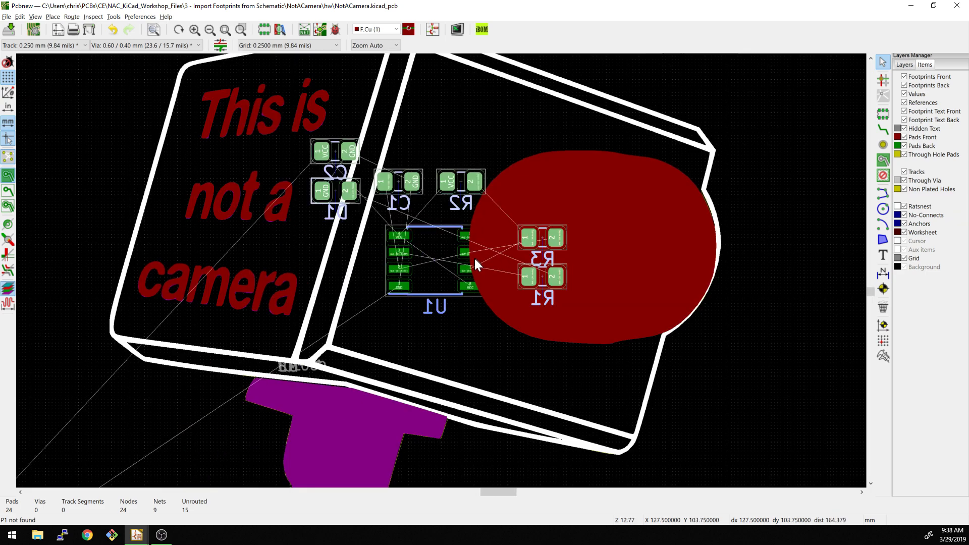
middle_drag(475, 258, 525, 227)
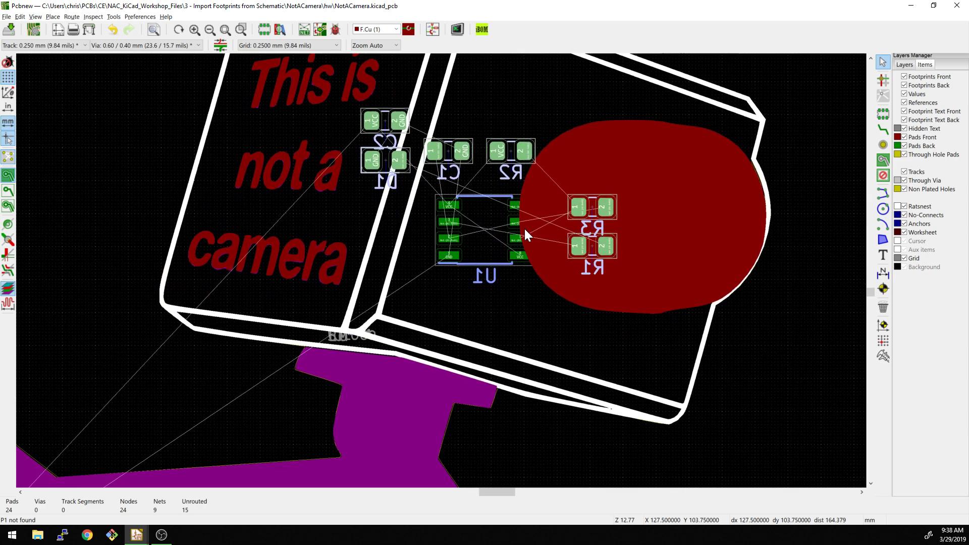